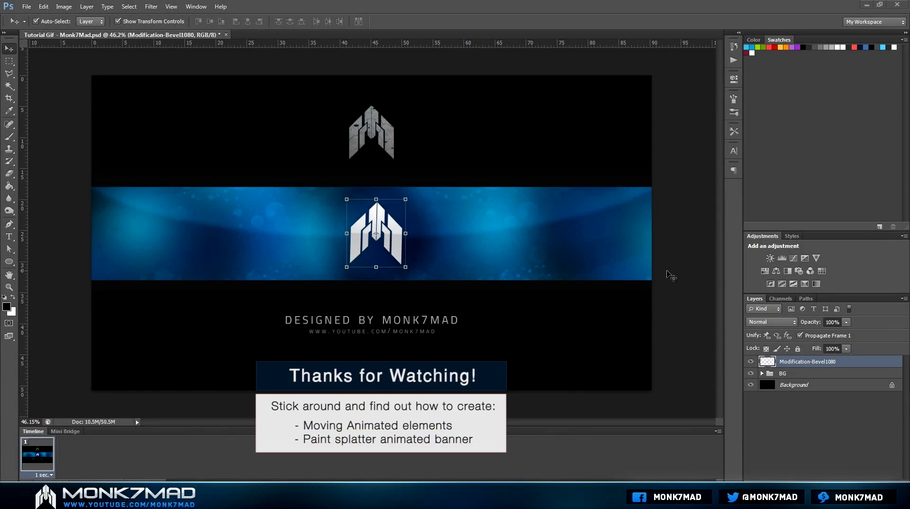
Save the banner document and bring up the Color panel's RGB sliders
{"action": "key", "text": "ctrl+s"}
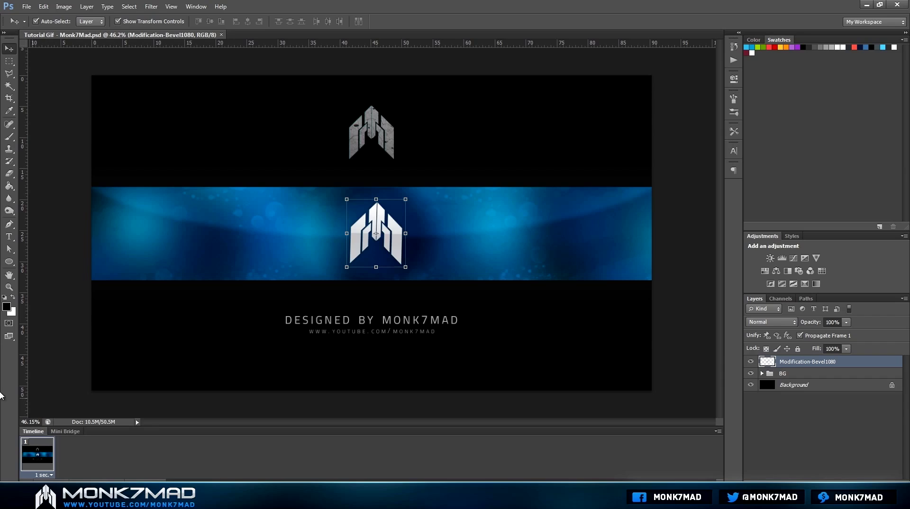
{"action": "key", "text": "F6"}
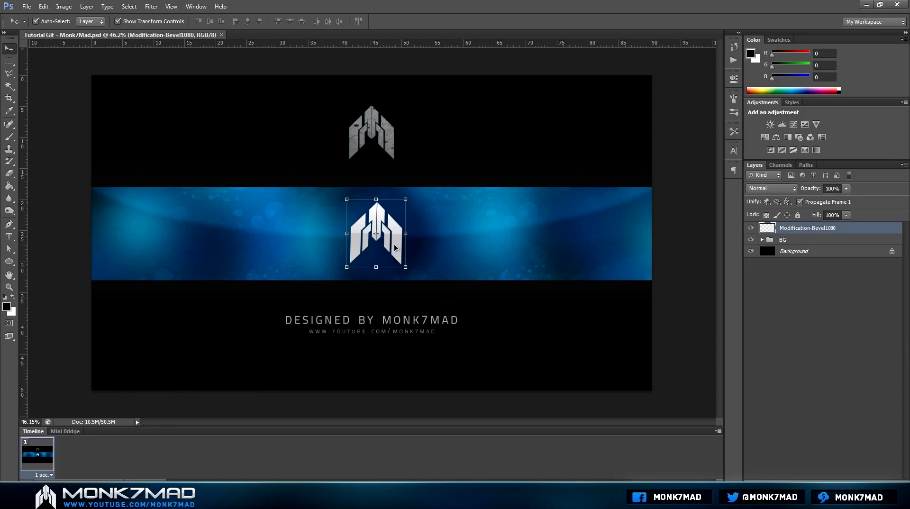
Move the logo layer up out of the blue band into the black area above
{"action": "left_click_drag", "start_coordinate": [394, 245], "coordinate": [397, 153]}
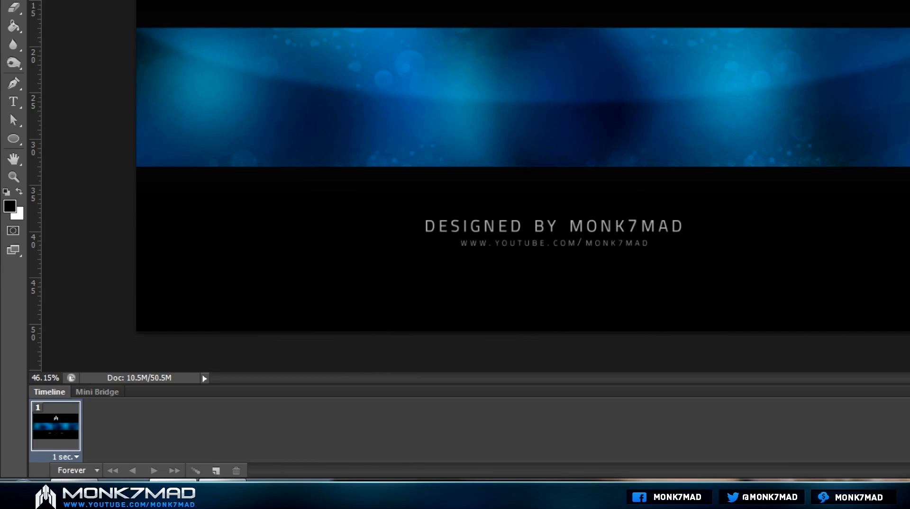
Duplicate the frame and move the logo down into the blue band on frame 2
{"action": "left_click", "coordinate": [216, 470]}
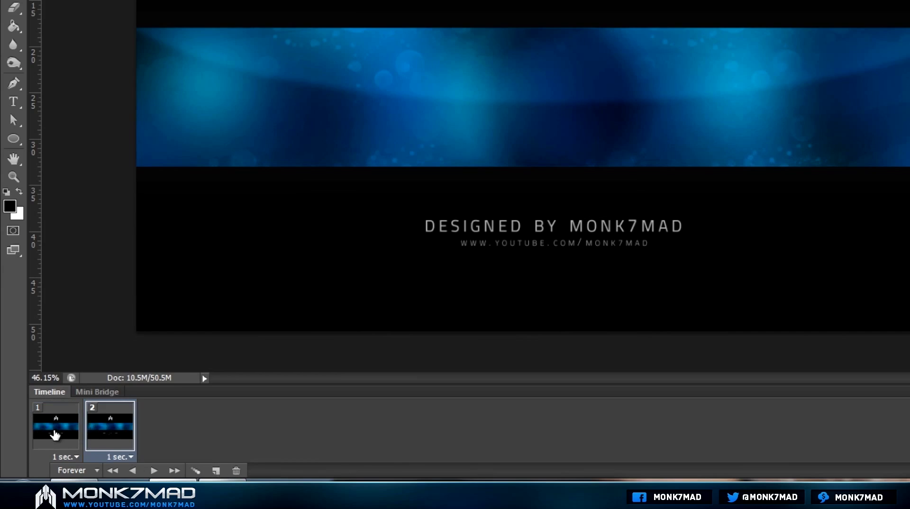
{"action": "left_click", "coordinate": [51, 434]}
{"action": "left_click", "coordinate": [90, 429]}
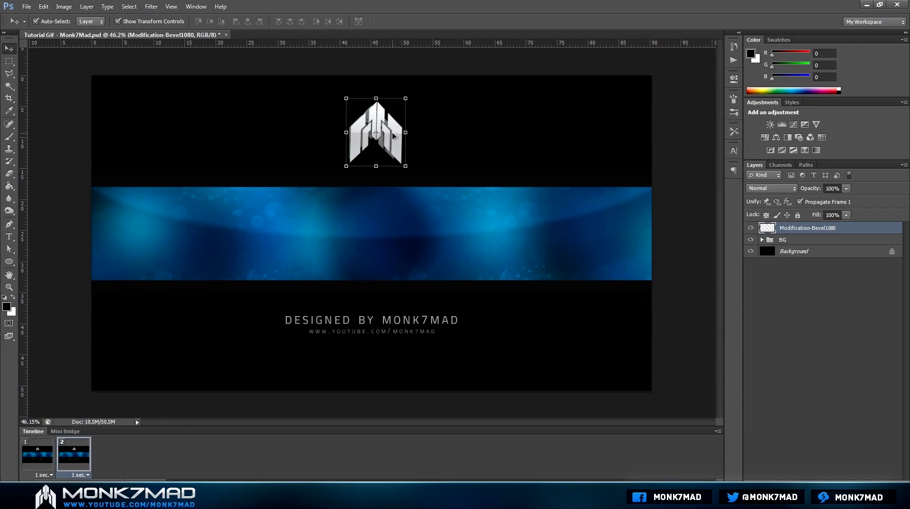
{"action": "left_click_drag", "start_coordinate": [387, 146], "coordinate": [395, 246]}
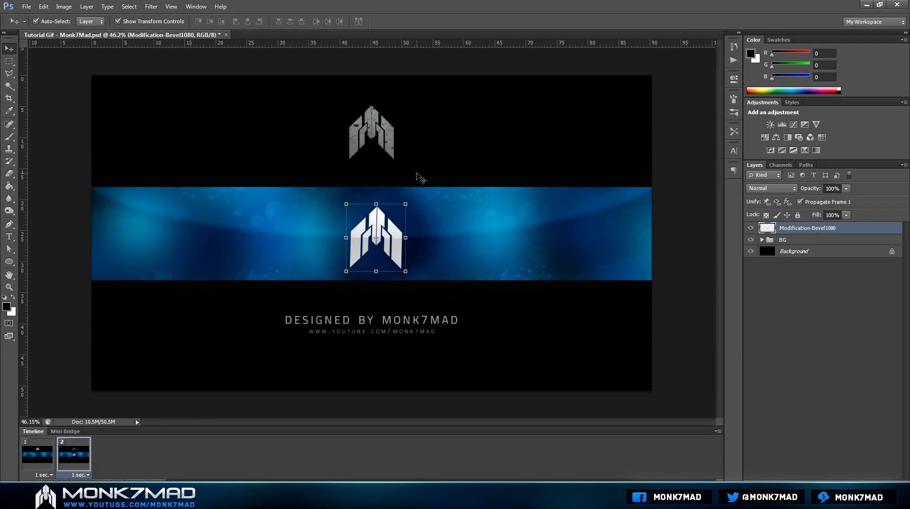
{"action": "left_click", "coordinate": [38, 458]}
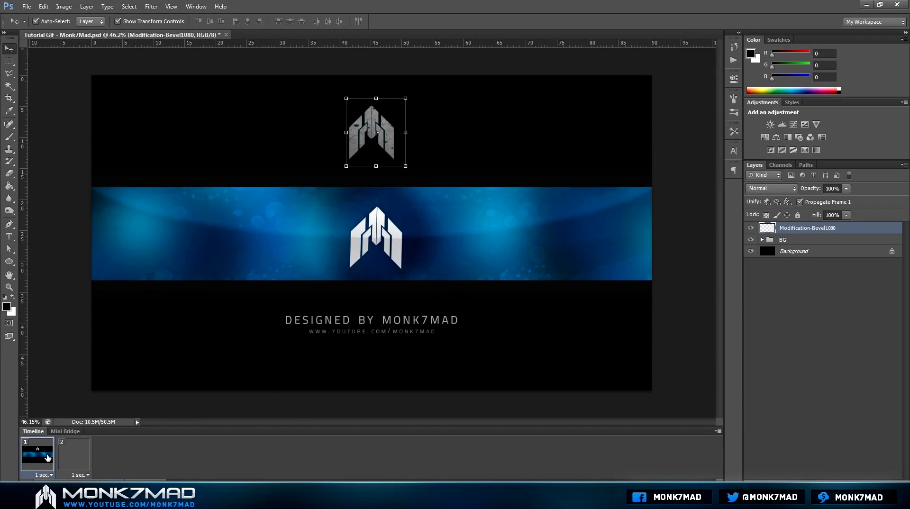
{"action": "left_click", "coordinate": [83, 449]}
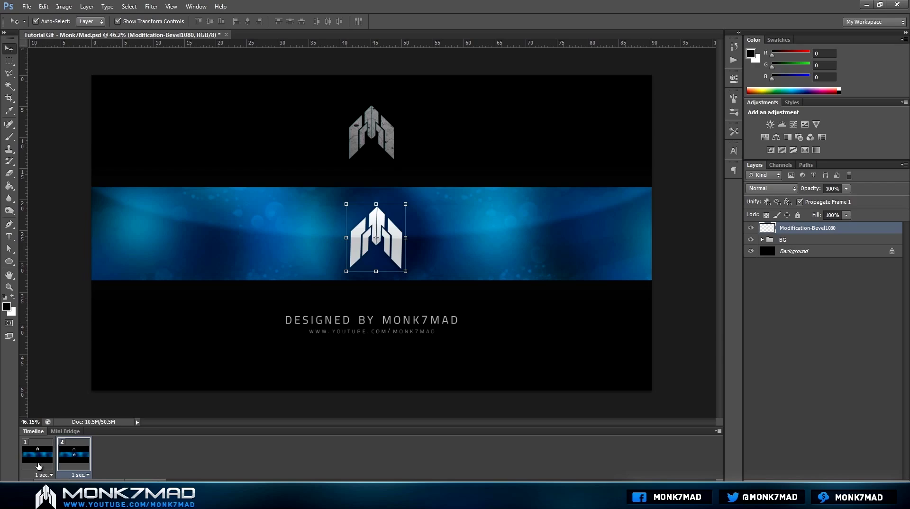
{"action": "left_click", "coordinate": [39, 465]}
{"action": "left_click", "coordinate": [79, 459]}
Set both frame 1 and frame 2 delays to No delay (0 sec.)
{"action": "left_click", "coordinate": [50, 474]}
{"action": "left_click", "coordinate": [53, 354]}
{"action": "left_click", "coordinate": [88, 444]}
{"action": "left_click", "coordinate": [87, 475]}
{"action": "left_click", "coordinate": [53, 354]}
{"action": "left_click", "coordinate": [27, 455]}
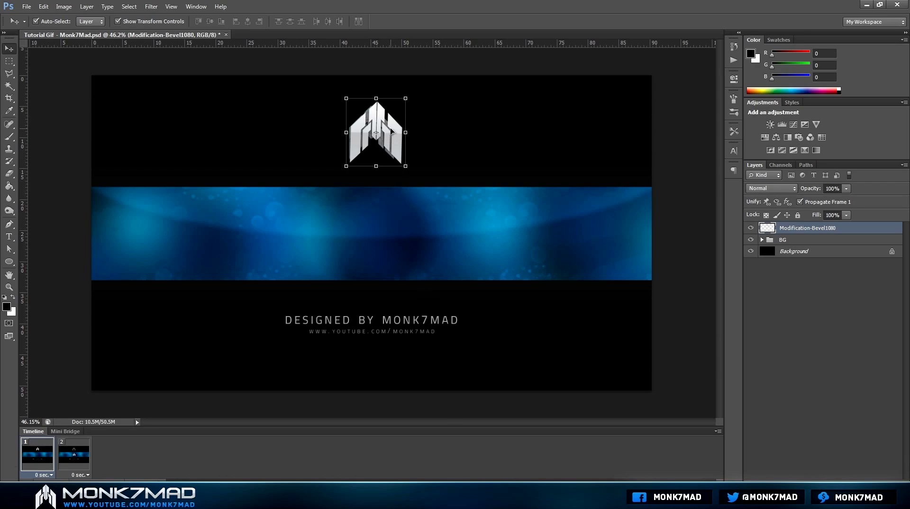
Tween the two keyframes with 10 frames to add, producing the 12-frame slide
{"action": "left_click_drag", "start_coordinate": [391, 127], "coordinate": [370, 164]}
{"action": "left_click", "coordinate": [145, 480]}
{"action": "key", "text": "ctrl+alt+z"}
{"action": "key", "text": "ctrl+alt+z"}
{"action": "key", "text": "ctrl+alt+z"}
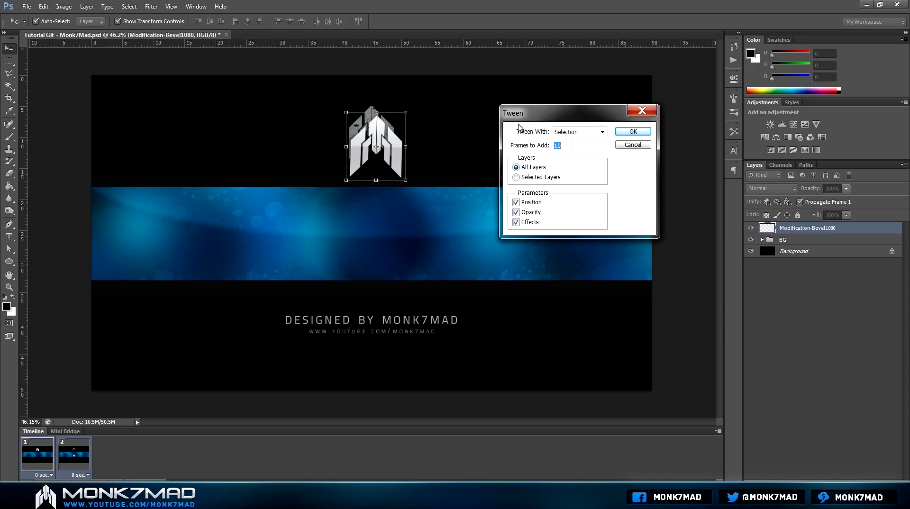
{"action": "key", "text": "Up"}
{"action": "left_click", "coordinate": [635, 132]}
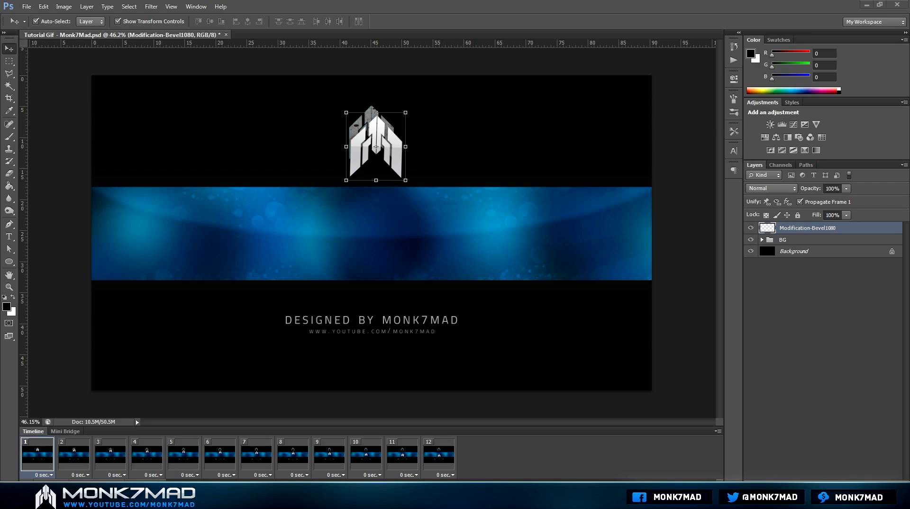
Play the 12-frame animation, return to frame 1 and show the loop options set to Forever
{"action": "key", "text": "space"}
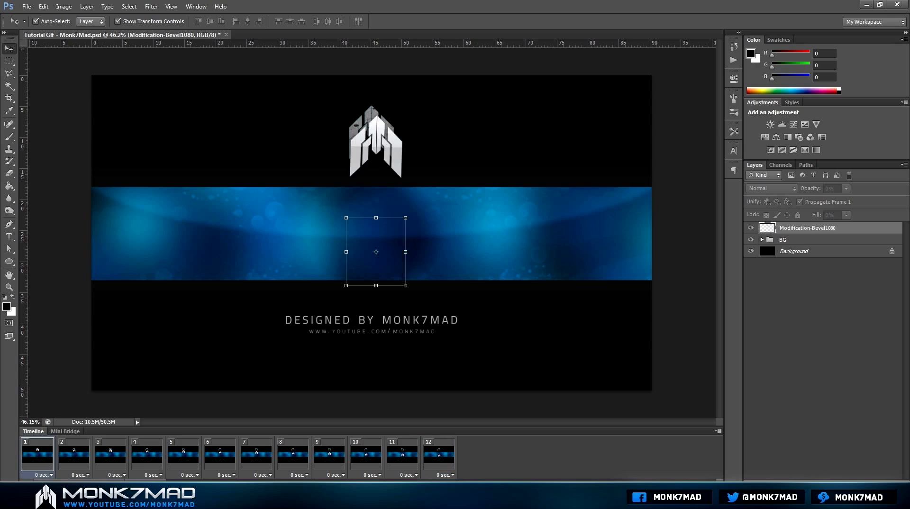
{"action": "left_click", "coordinate": [33, 467]}
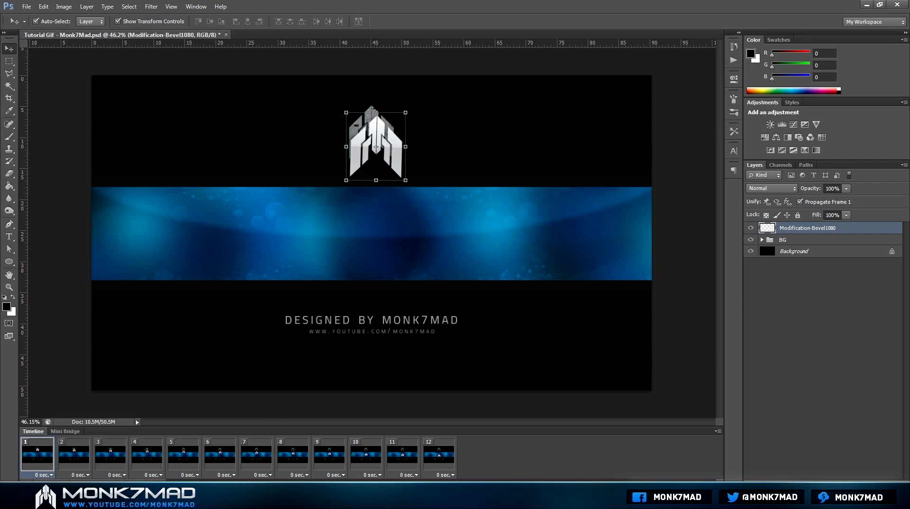
{"action": "left_click", "coordinate": [43, 485]}
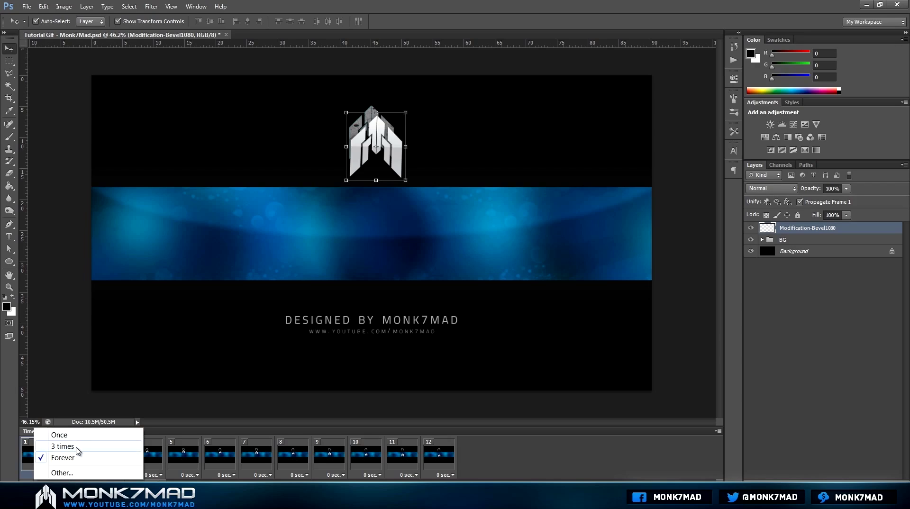
Open the Other... loop count dialog and cancel it, keeping Forever looping
{"action": "left_click", "coordinate": [63, 473]}
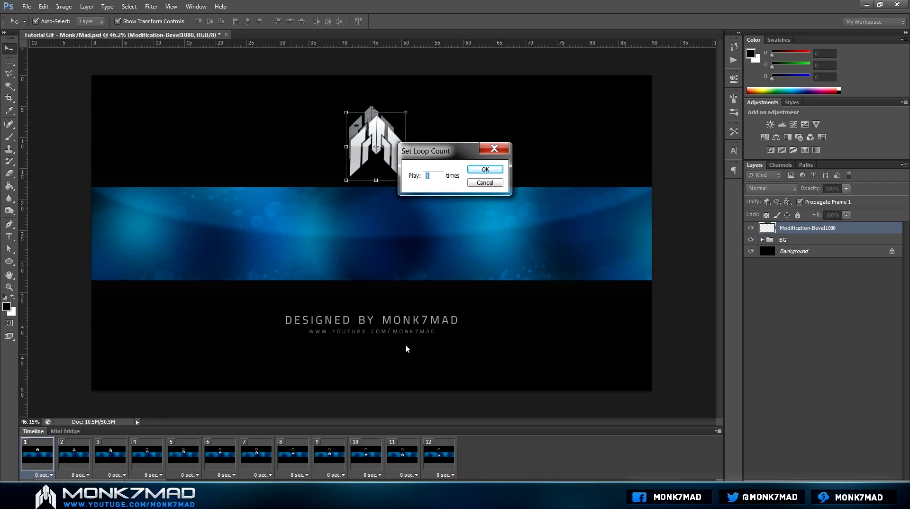
{"action": "left_click", "coordinate": [484, 183]}
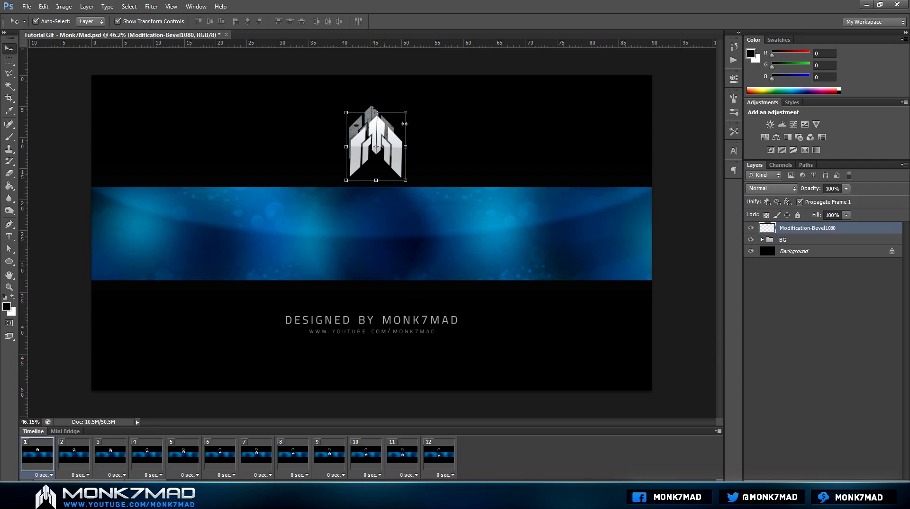
Compare frames 1 and 12, then fade frame 1's logo to 0% opacity
{"action": "left_click", "coordinate": [434, 453]}
{"action": "left_click", "coordinate": [46, 458]}
{"action": "left_click", "coordinate": [449, 463]}
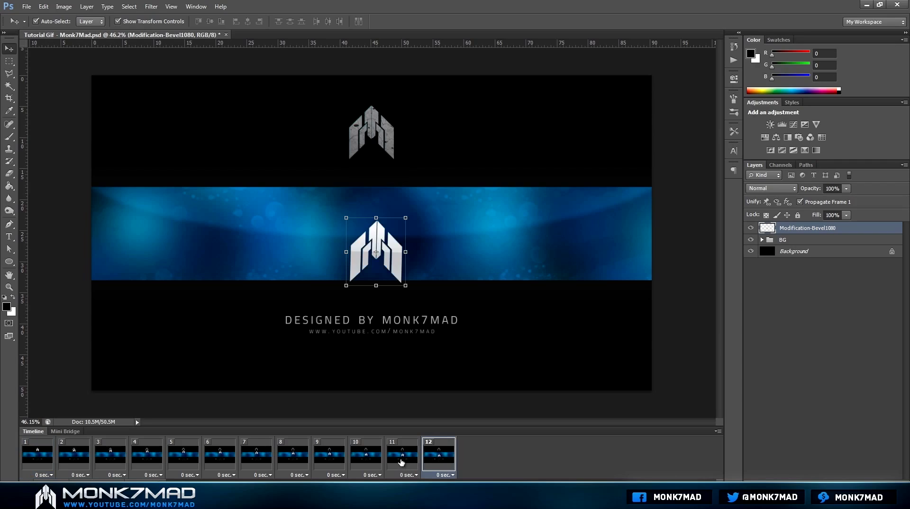
{"action": "left_click", "coordinate": [53, 455]}
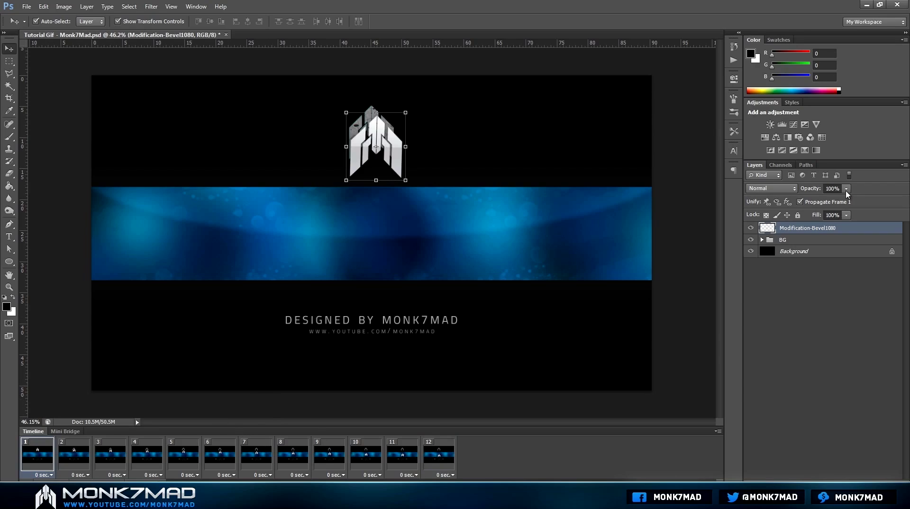
{"action": "left_click_drag", "start_coordinate": [848, 191], "coordinate": [839, 199]}
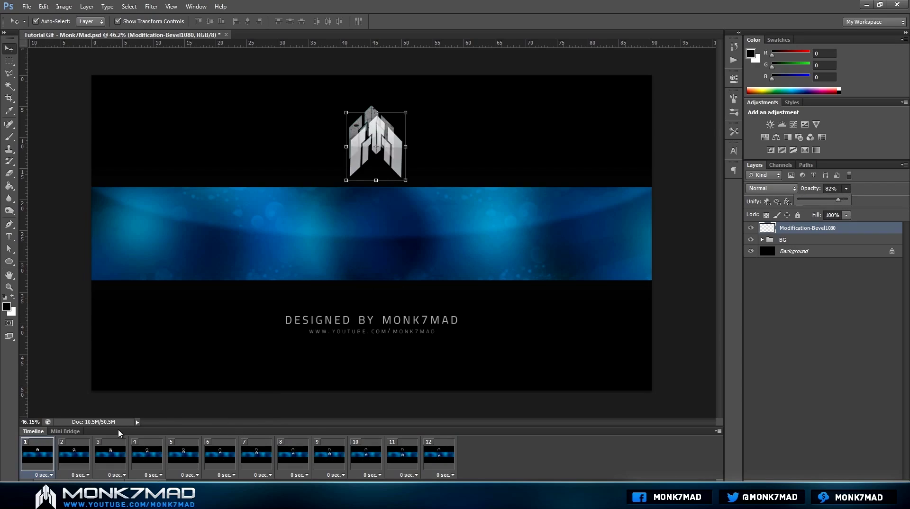
{"action": "left_click_drag", "start_coordinate": [838, 200], "coordinate": [711, 198]}
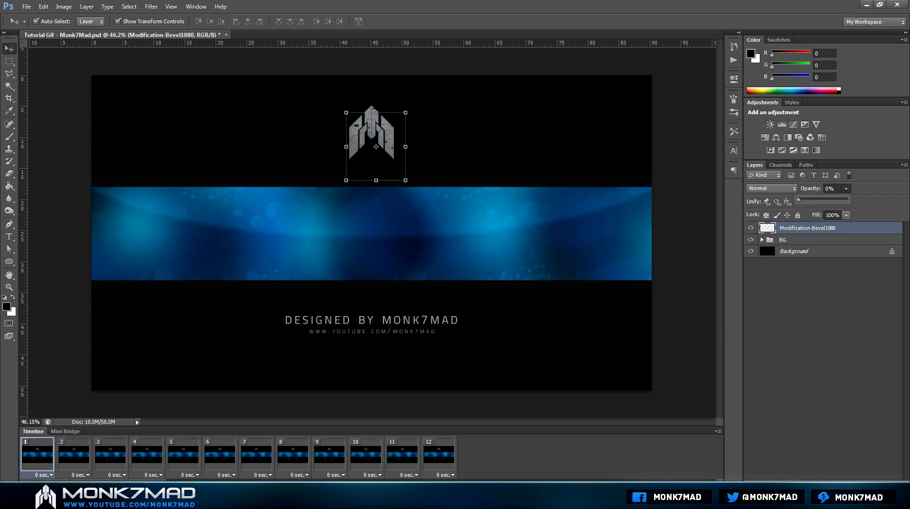
Step through frames 2–12 to check the logo's position in each
{"action": "left_click", "coordinate": [75, 458]}
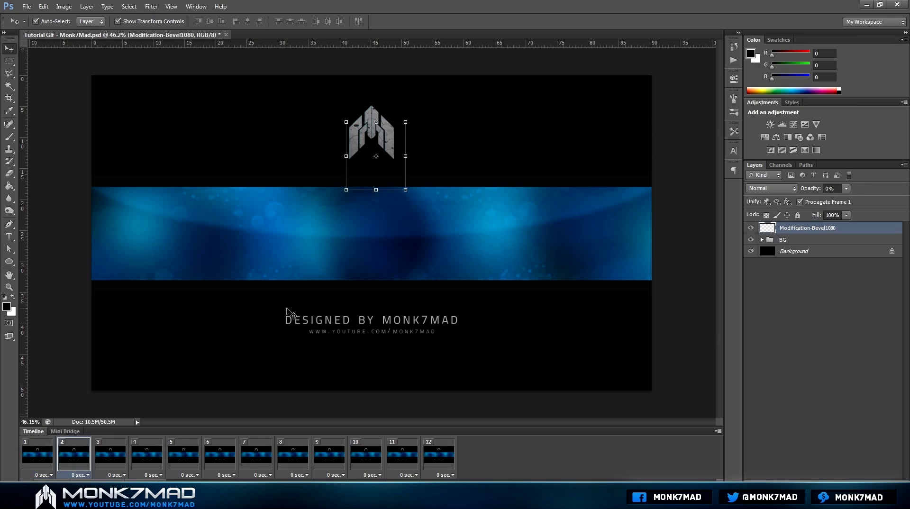
{"action": "left_click", "coordinate": [105, 458]}
{"action": "left_click", "coordinate": [146, 456]}
{"action": "left_click", "coordinate": [184, 456]}
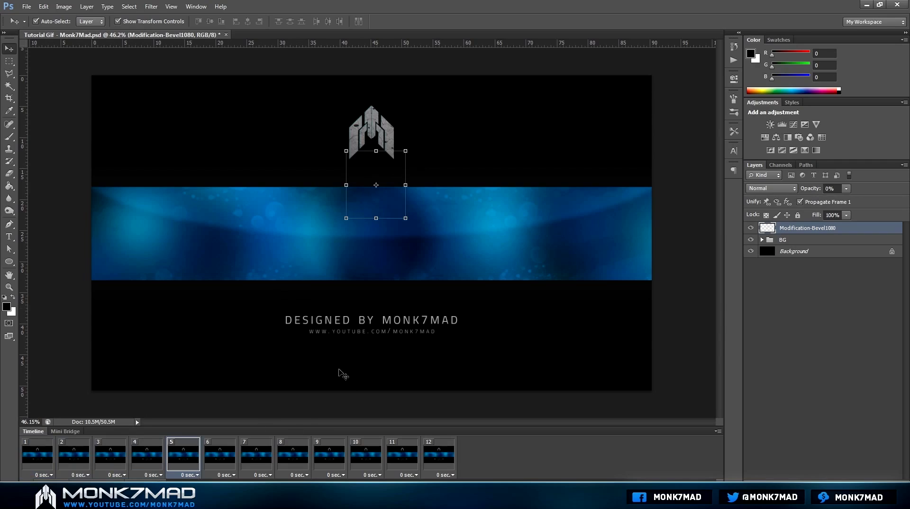
{"action": "left_click", "coordinate": [221, 456]}
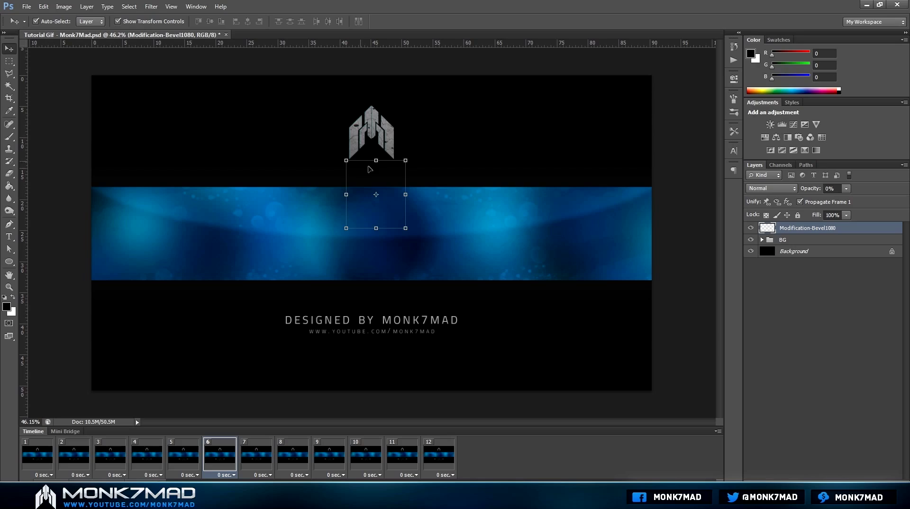
{"action": "left_click", "coordinate": [256, 460]}
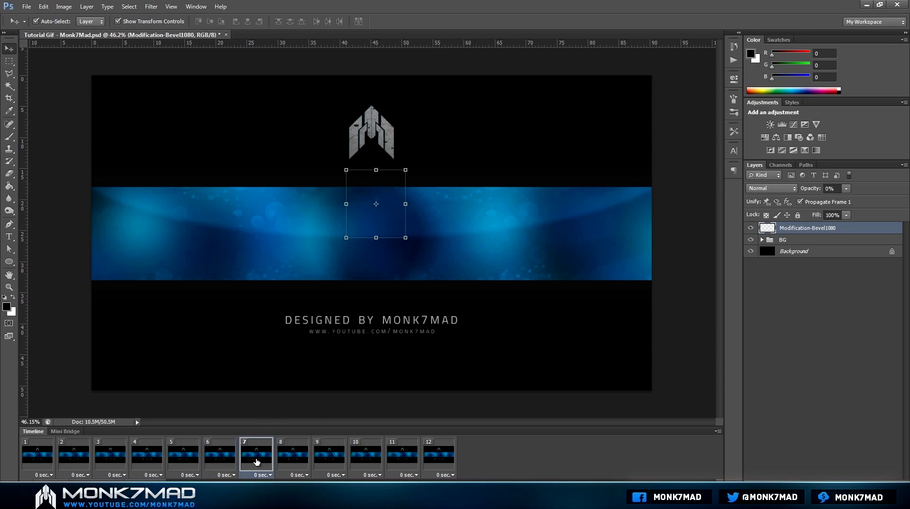
{"action": "left_click", "coordinate": [280, 454]}
{"action": "left_click", "coordinate": [332, 458]}
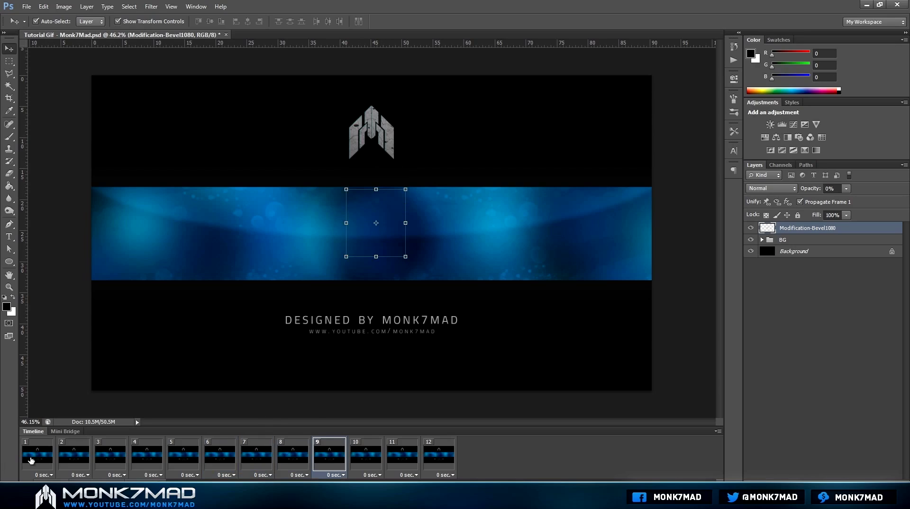
{"action": "left_click", "coordinate": [366, 457]}
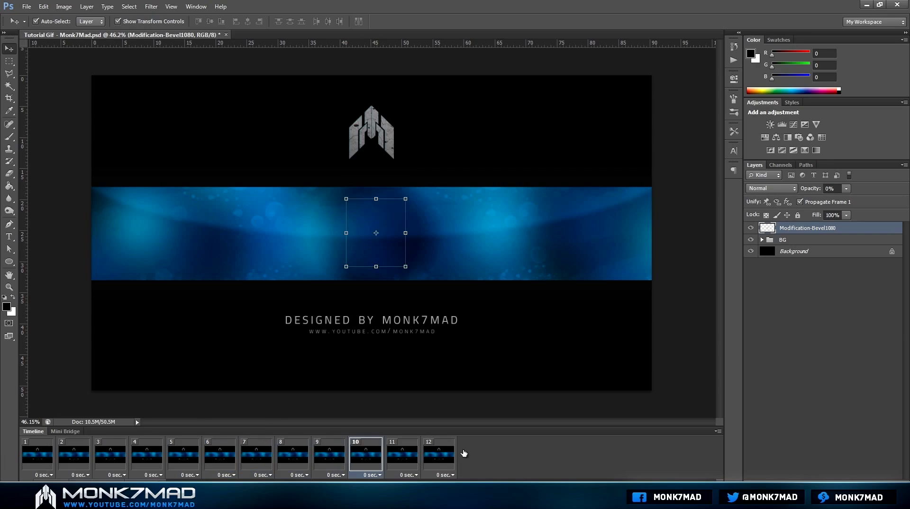
{"action": "left_click", "coordinate": [419, 463]}
{"action": "left_click", "coordinate": [433, 464]}
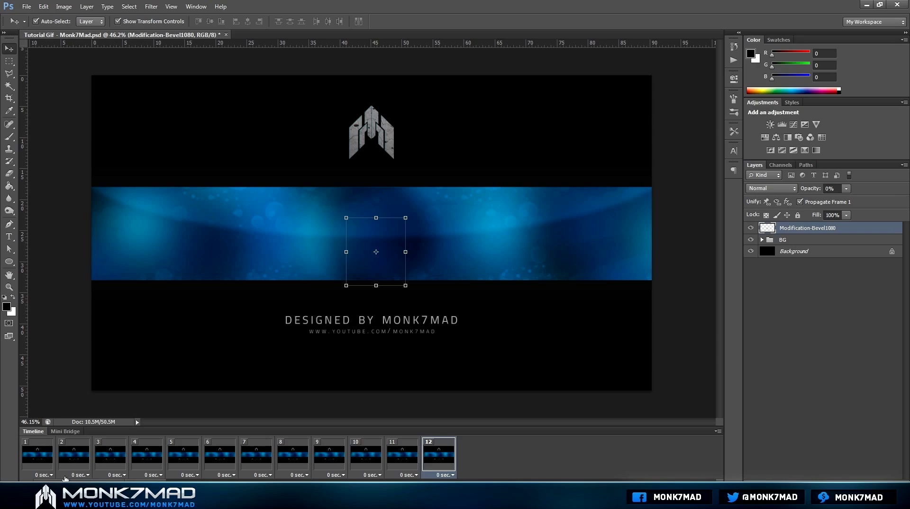
Review frames 2 and 7–10, settling on frame 10 to adjust the logo layer's opacity
{"action": "left_click", "coordinate": [68, 455]}
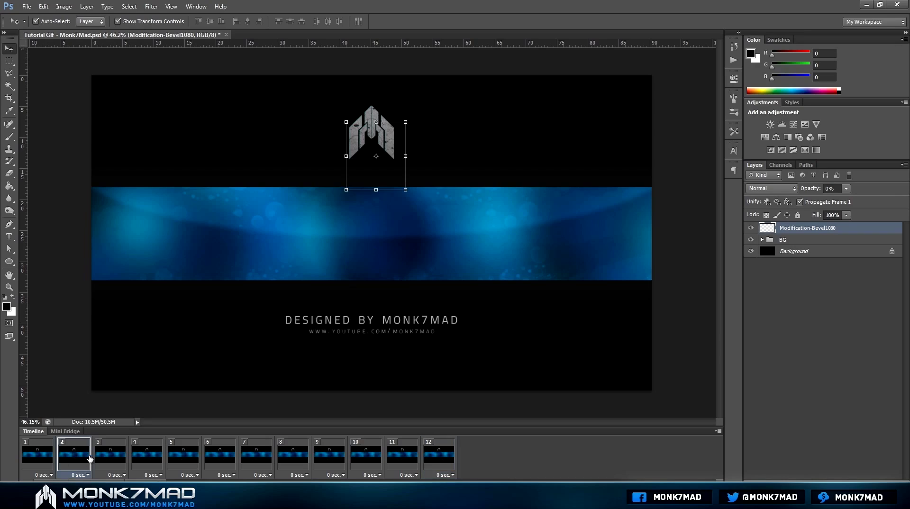
{"action": "left_click", "coordinate": [243, 456]}
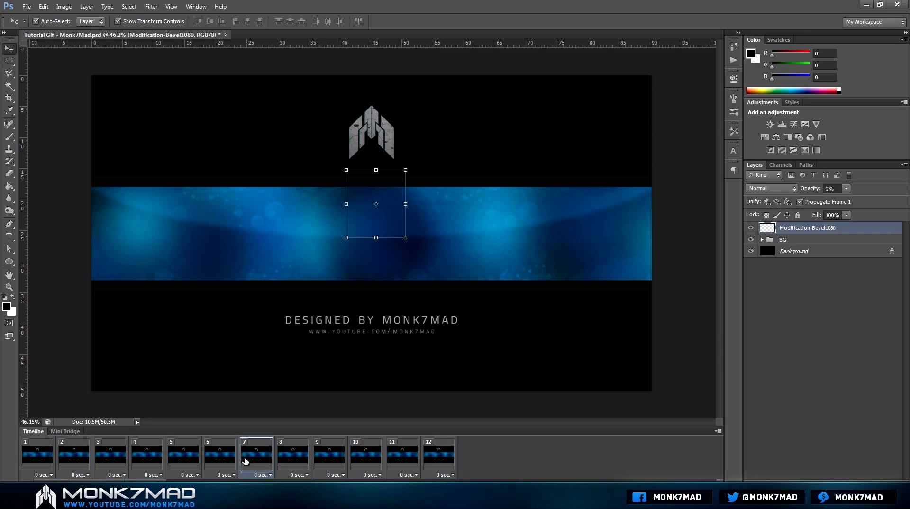
{"action": "left_click", "coordinate": [298, 469]}
{"action": "left_click", "coordinate": [332, 460]}
{"action": "left_click", "coordinate": [362, 453]}
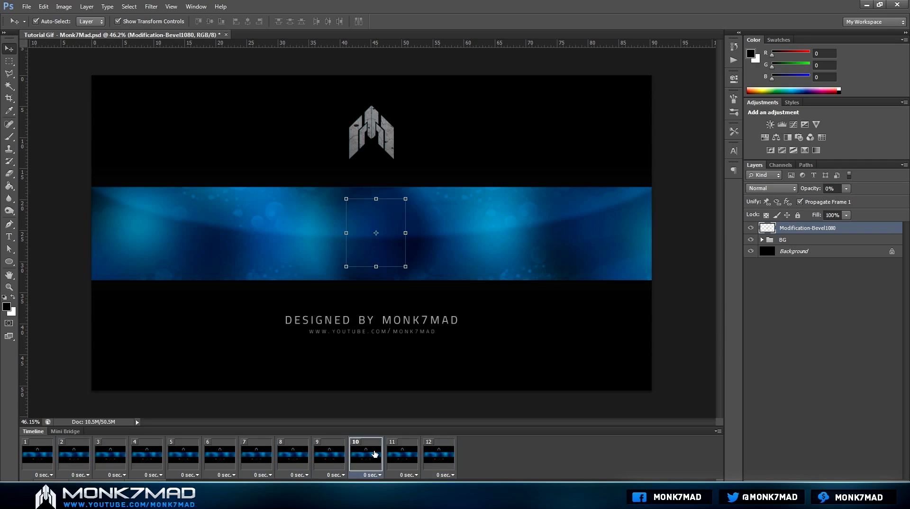
{"action": "left_click", "coordinate": [847, 189]}
Raise frame 10's logo opacity to 100% and review frames 2 through 10
{"action": "left_click_drag", "start_coordinate": [848, 198], "coordinate": [895, 200]}
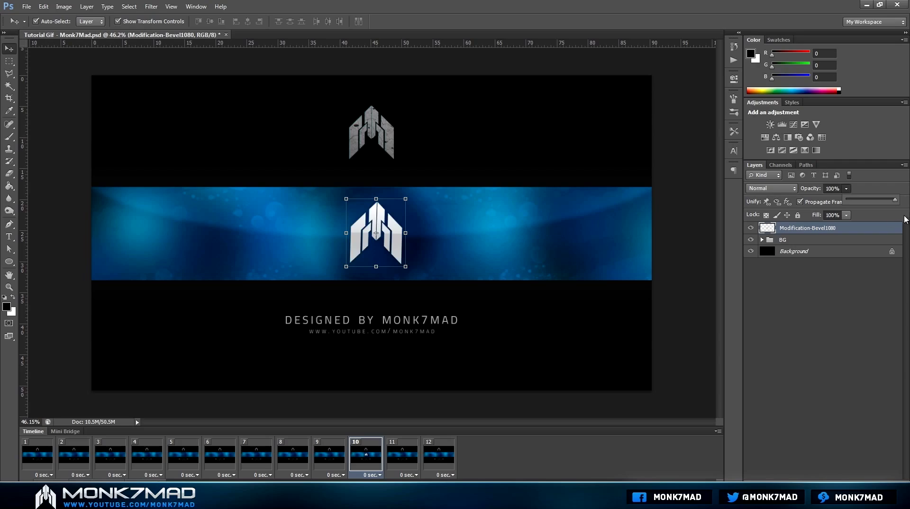
{"action": "left_click", "coordinate": [60, 460]}
{"action": "left_click", "coordinate": [61, 461]}
{"action": "left_click", "coordinate": [98, 461]}
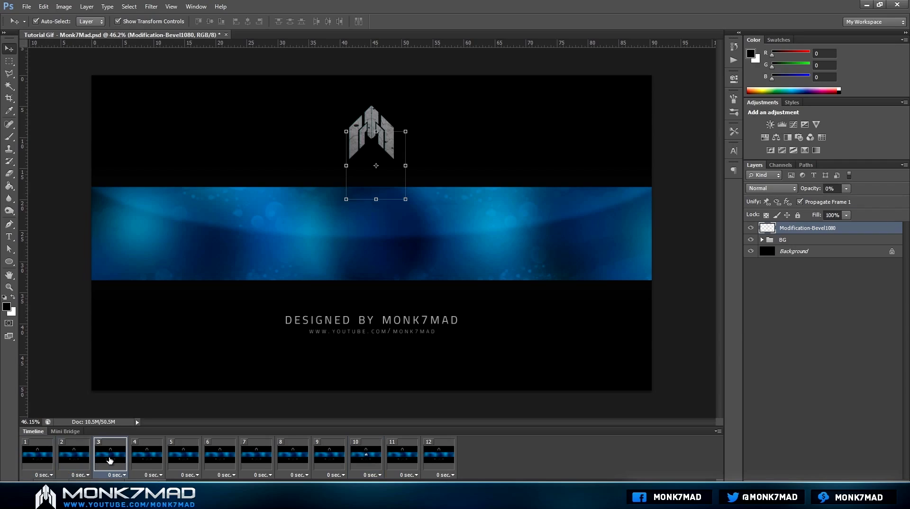
{"action": "left_click", "coordinate": [144, 464]}
{"action": "left_click", "coordinate": [192, 458]}
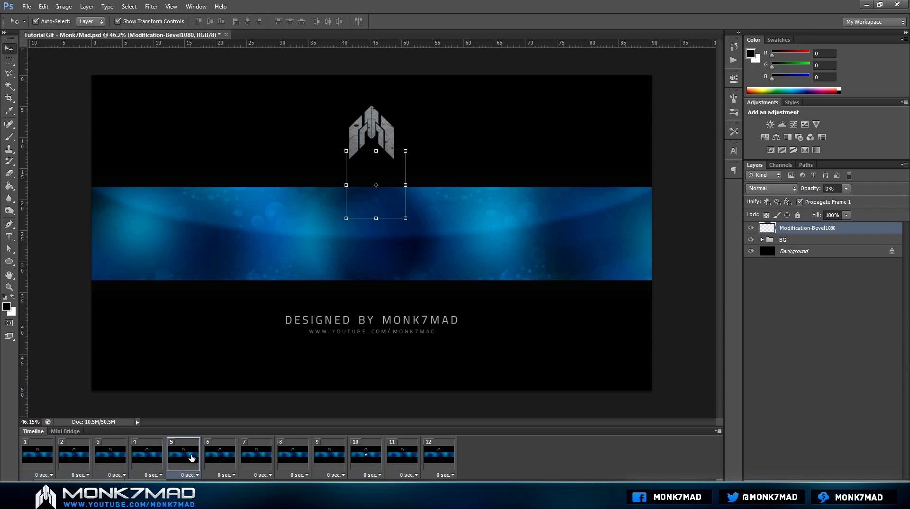
{"action": "left_click", "coordinate": [252, 457]}
{"action": "left_click", "coordinate": [301, 456]}
{"action": "left_click", "coordinate": [328, 454]}
{"action": "left_click", "coordinate": [370, 461]}
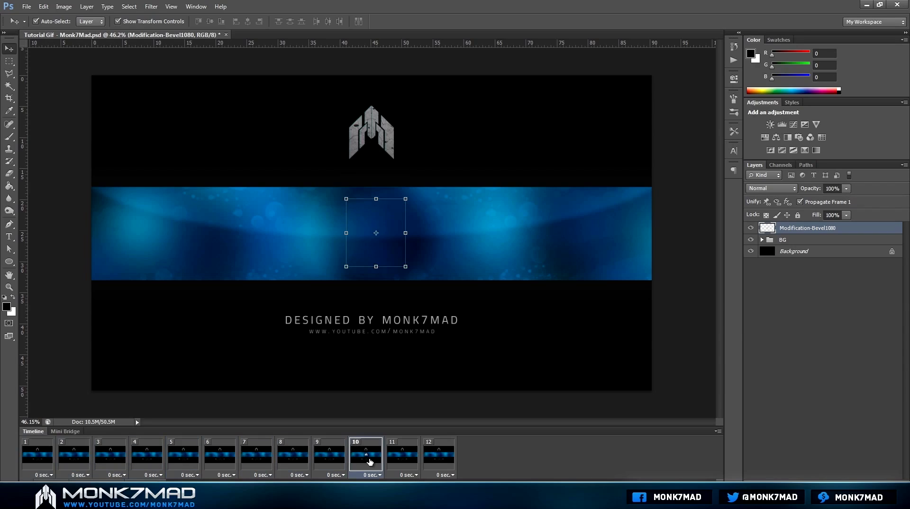
Set the logo opacity to 90% on frame 9 and 80% on frame 8
{"action": "left_click", "coordinate": [341, 452]}
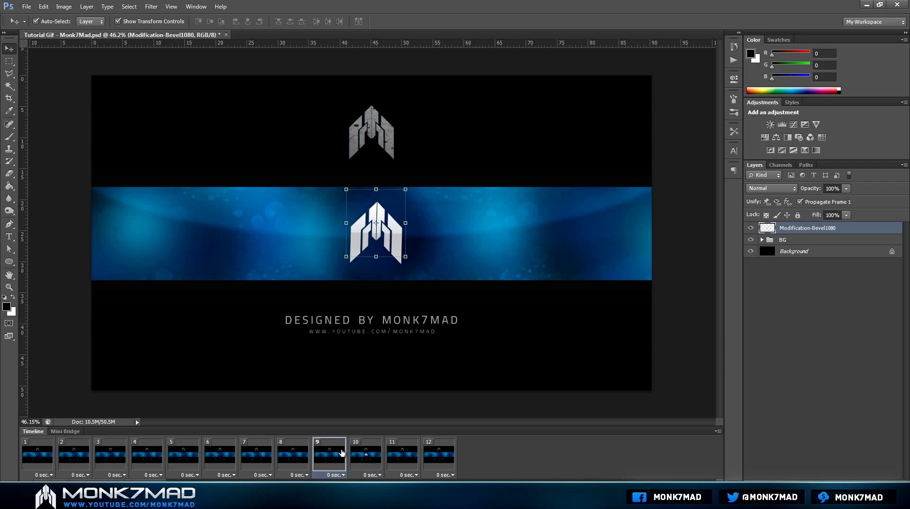
{"action": "left_click", "coordinate": [831, 189]}
{"action": "type", "text": "90"}
{"action": "key", "text": "Return"}
{"action": "left_click", "coordinate": [285, 457]}
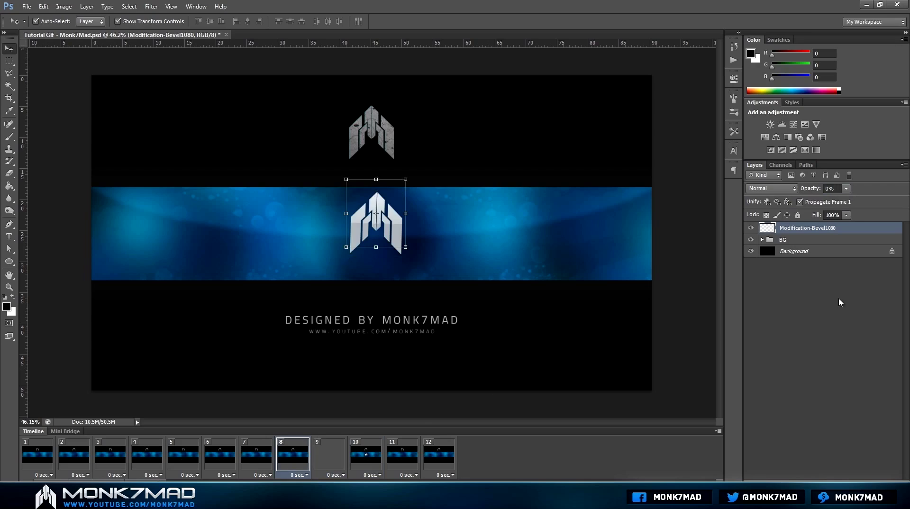
{"action": "left_click", "coordinate": [831, 189]}
{"action": "type", "text": "80"}
{"action": "key", "text": "Return"}
Check frames 7 and 2, then preview the animation from frame 1
{"action": "left_click", "coordinate": [257, 455]}
{"action": "left_click", "coordinate": [74, 454]}
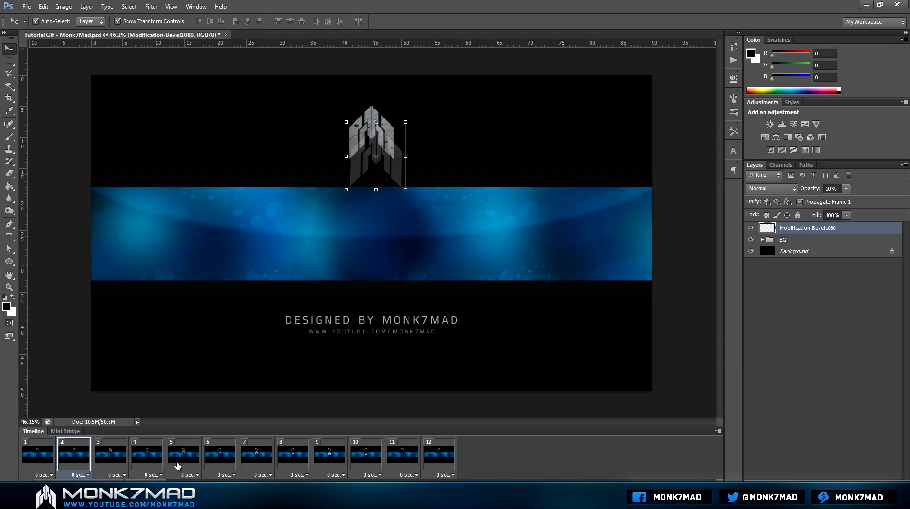
{"action": "left_click", "coordinate": [51, 453]}
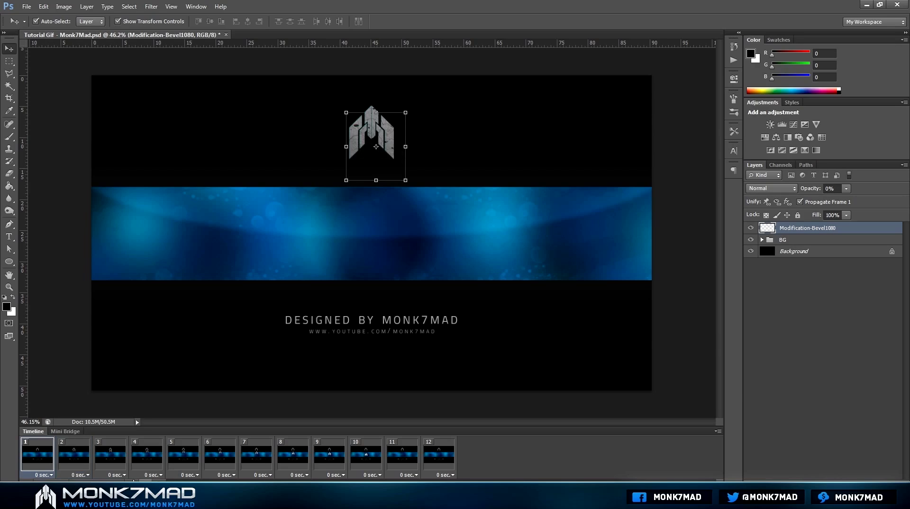
{"action": "key", "text": "space"}
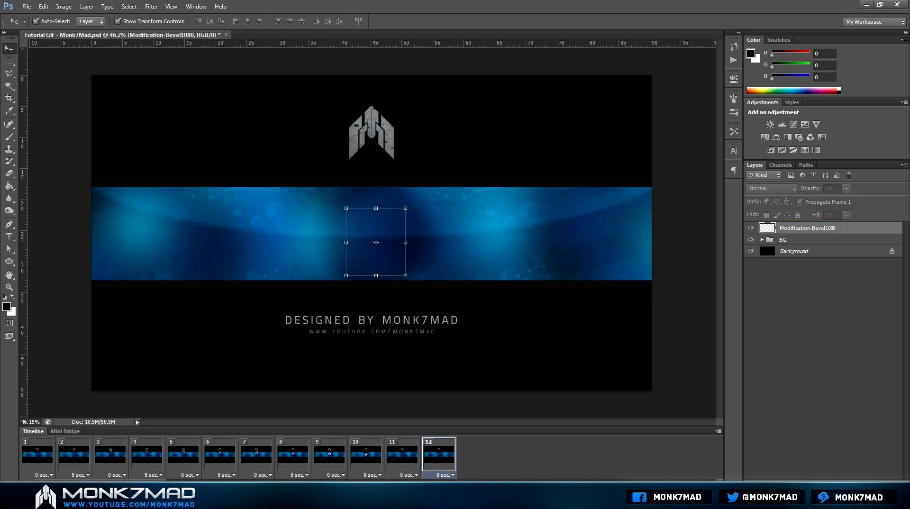
{"action": "key", "text": "space"}
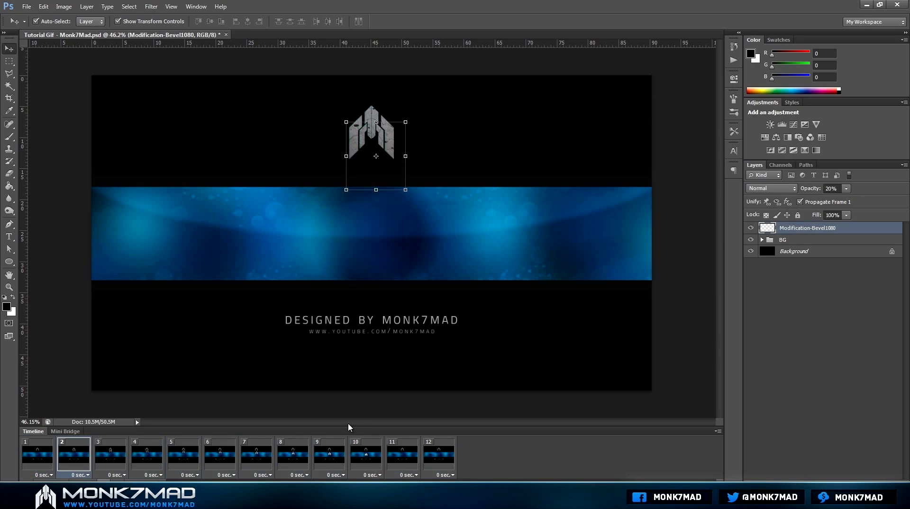
Select frames 2 through 12 and delete them
{"action": "left_click", "coordinate": [393, 466]}
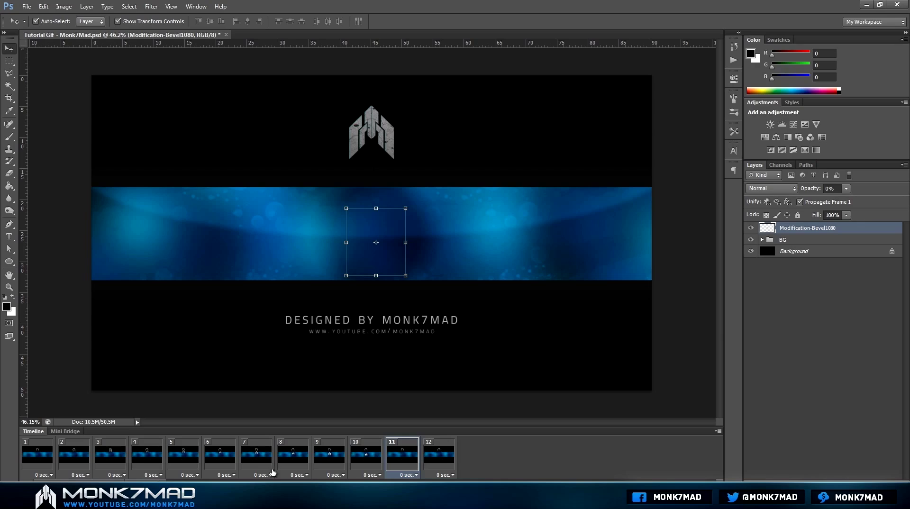
{"action": "left_click", "coordinate": [452, 446]}
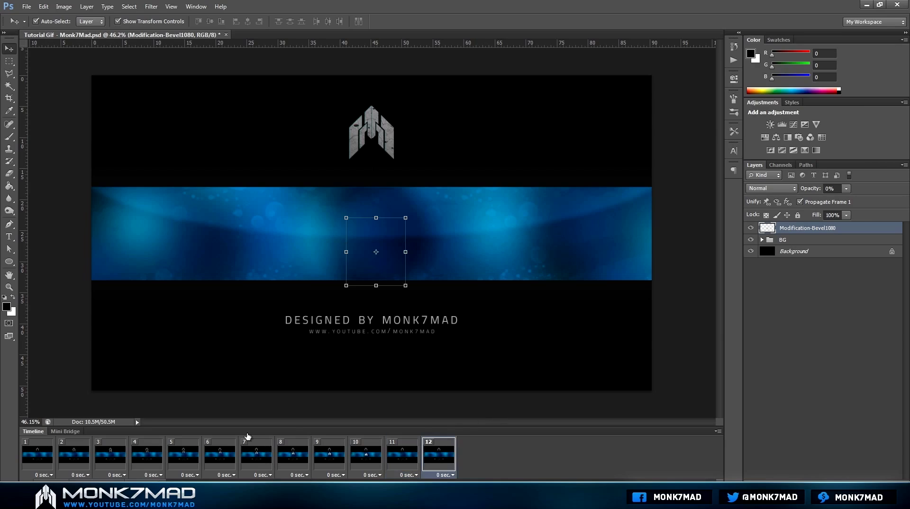
{"action": "left_click", "coordinate": [85, 447], "text": "shift"}
{"action": "key", "text": "Delete"}
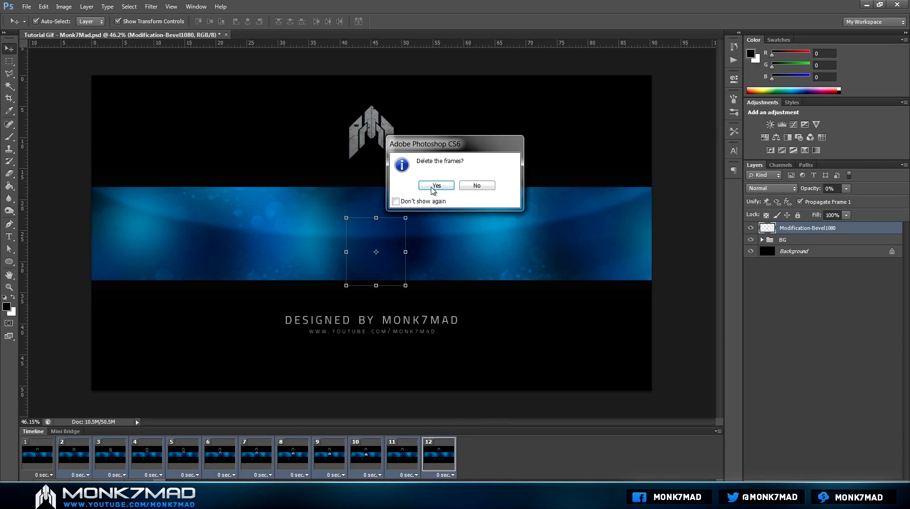
Confirm the deletion and add a second frame with the logo at 100% opacity
{"action": "left_click", "coordinate": [433, 185]}
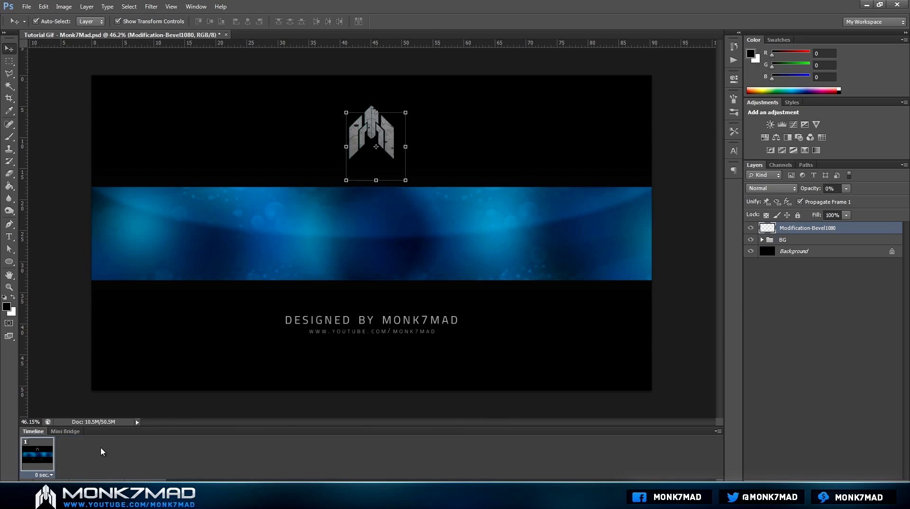
{"action": "left_click", "coordinate": [145, 480]}
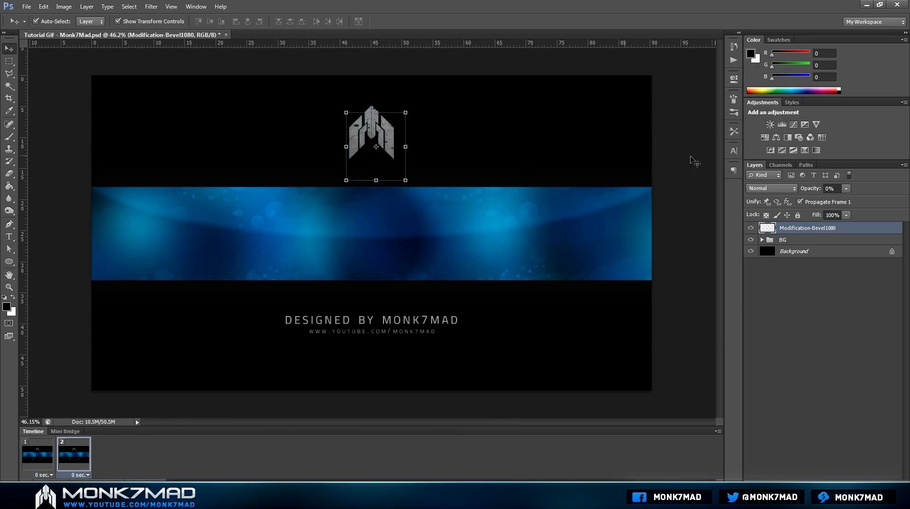
{"action": "left_click", "coordinate": [846, 188]}
{"action": "left_click_drag", "start_coordinate": [851, 201], "coordinate": [896, 200]}
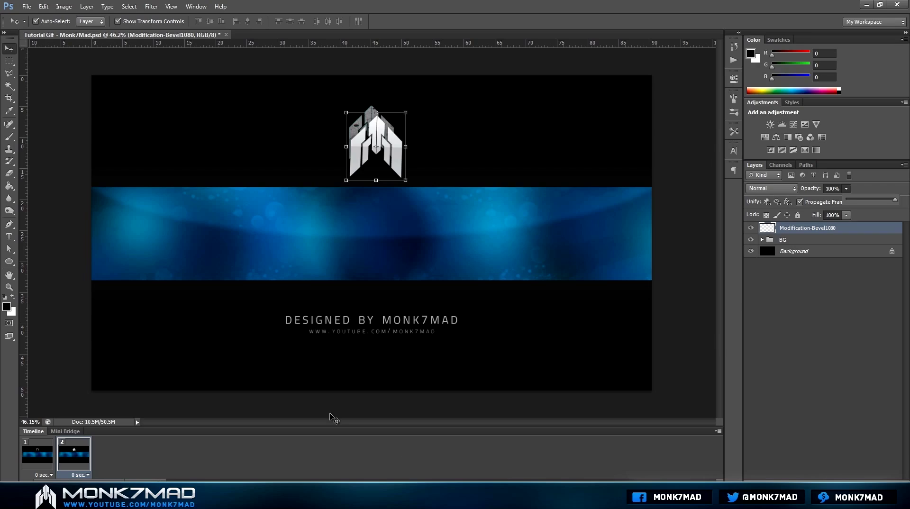
{"action": "left_click", "coordinate": [25, 455], "text": "shift"}
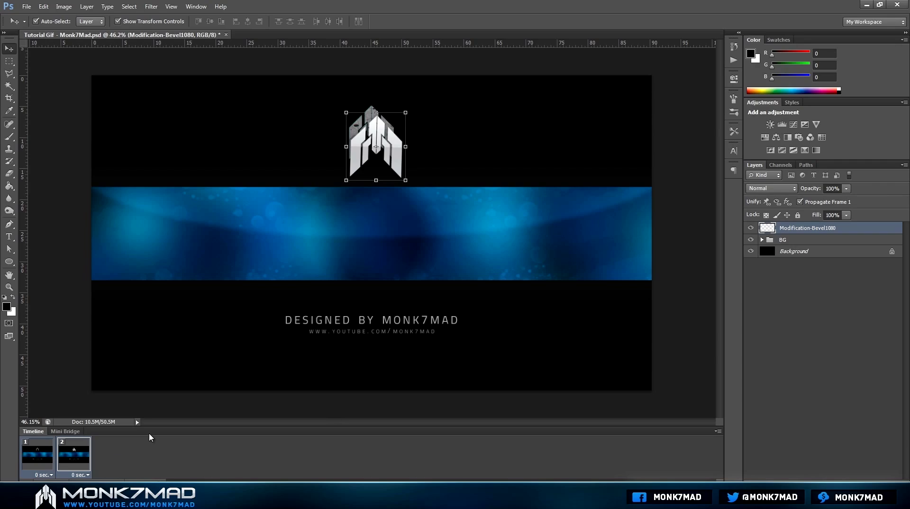
Place the logo in the band on frame 2 and at the top on frame 1, then tween both
{"action": "left_click_drag", "start_coordinate": [404, 172], "coordinate": [401, 251]}
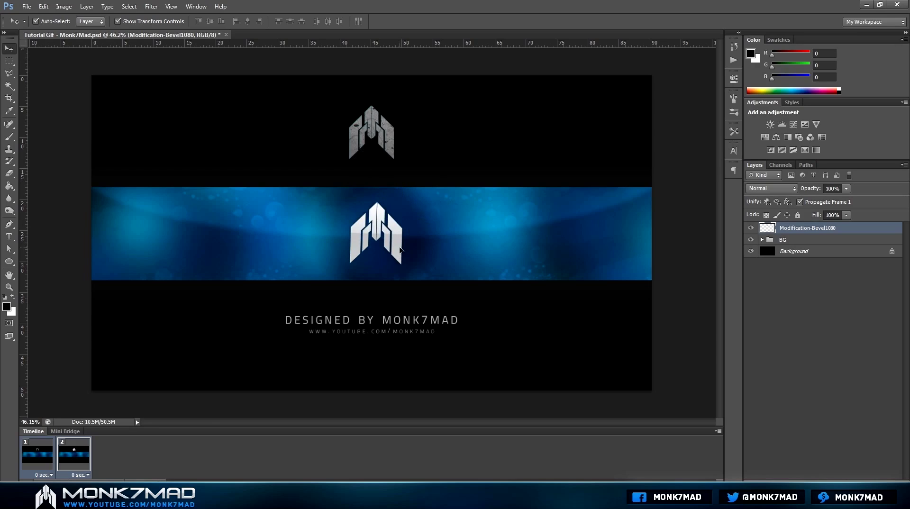
{"action": "left_click", "coordinate": [38, 459]}
{"action": "left_click", "coordinate": [60, 461]}
{"action": "left_click", "coordinate": [41, 459]}
{"action": "left_click_drag", "start_coordinate": [391, 223], "coordinate": [388, 157]}
{"action": "left_click", "coordinate": [86, 459]}
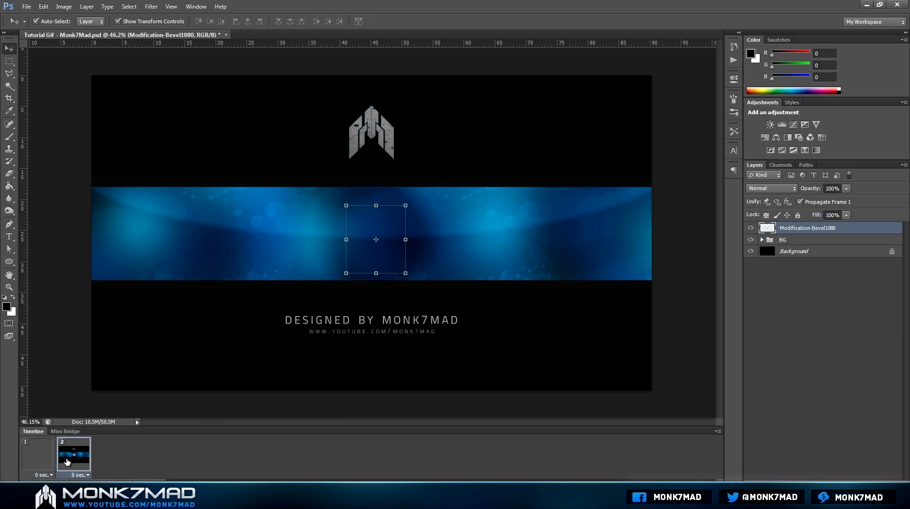
{"action": "left_click", "coordinate": [35, 469]}
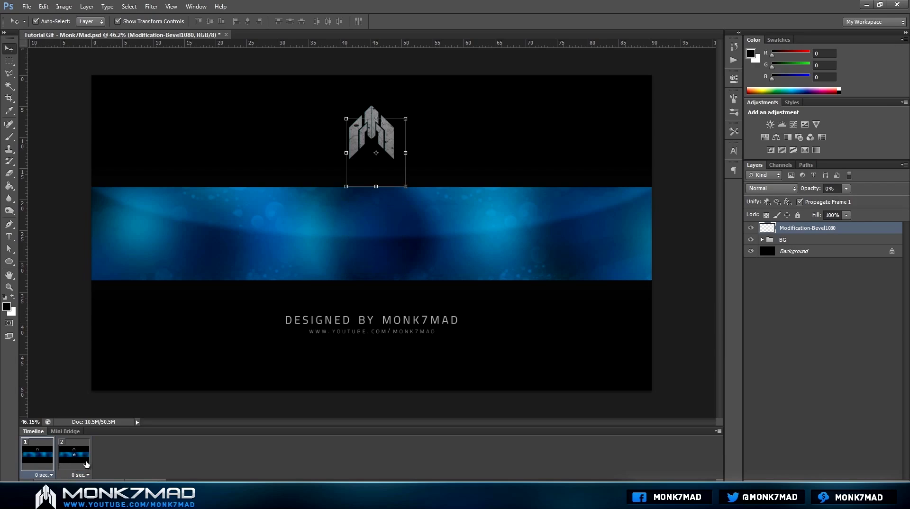
{"action": "left_click", "coordinate": [60, 467]}
{"action": "left_click", "coordinate": [52, 467]}
{"action": "left_click", "coordinate": [61, 467]}
{"action": "left_click", "coordinate": [41, 461], "text": "shift"}
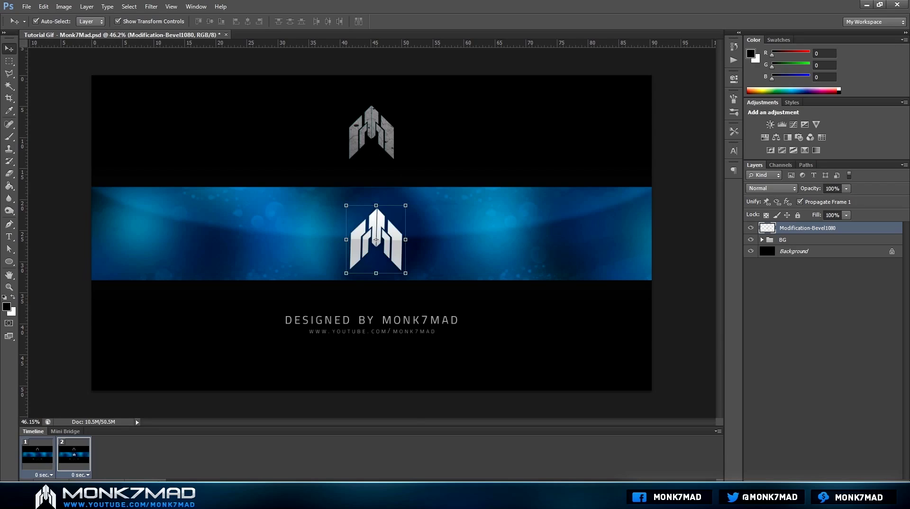
{"action": "left_click", "coordinate": [92, 486]}
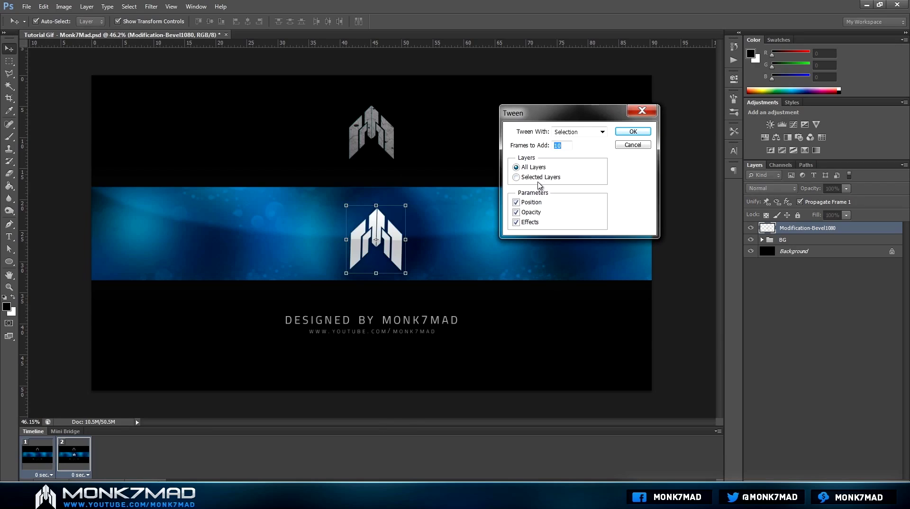
Generate the 10 tweened frames, step through frames 5–12, then play from frame 1
{"action": "left_click", "coordinate": [634, 132]}
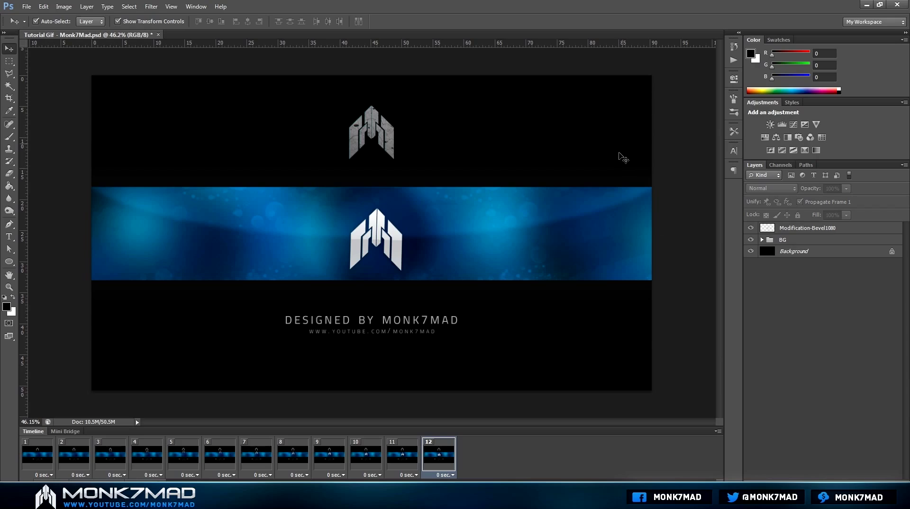
{"action": "left_click", "coordinate": [188, 469]}
{"action": "left_click", "coordinate": [208, 464]}
{"action": "left_click", "coordinate": [261, 462]}
{"action": "left_click", "coordinate": [292, 462]}
{"action": "left_click", "coordinate": [325, 465]}
{"action": "left_click", "coordinate": [368, 460]}
{"action": "left_click", "coordinate": [394, 459]}
{"action": "left_click", "coordinate": [438, 458]}
{"action": "left_click", "coordinate": [50, 459]}
{"action": "key", "text": "space"}
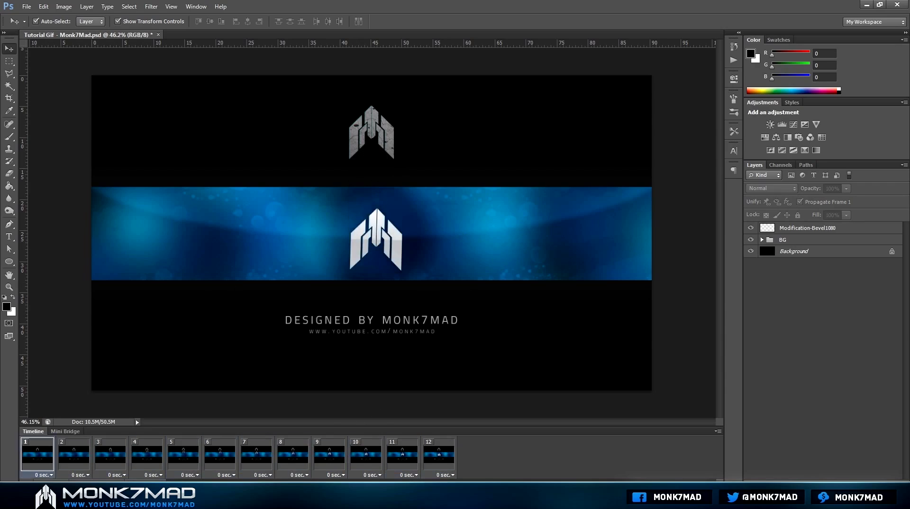
Give the last frame a 1 sec delay and frame 1 a 0.5 sec delay, then play
{"action": "left_click", "coordinate": [437, 465]}
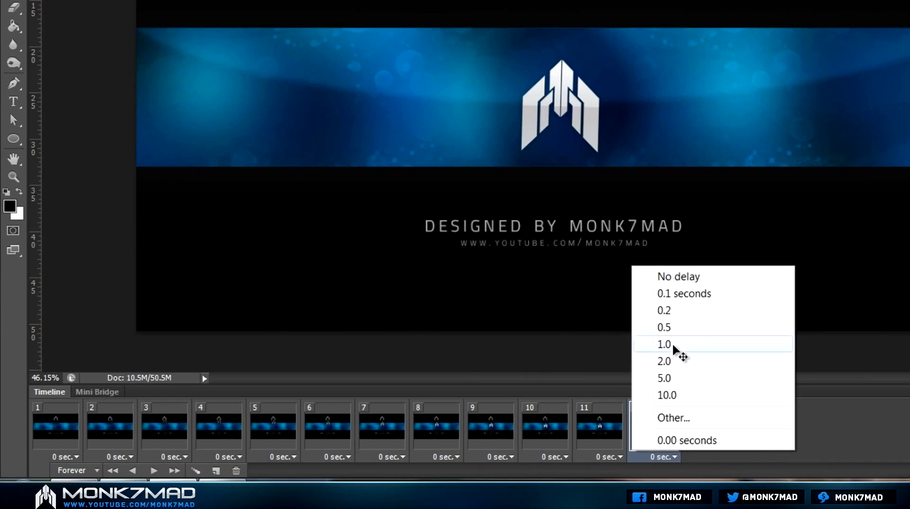
{"action": "left_click", "coordinate": [454, 400]}
{"action": "left_click", "coordinate": [74, 457]}
{"action": "left_click", "coordinate": [66, 328]}
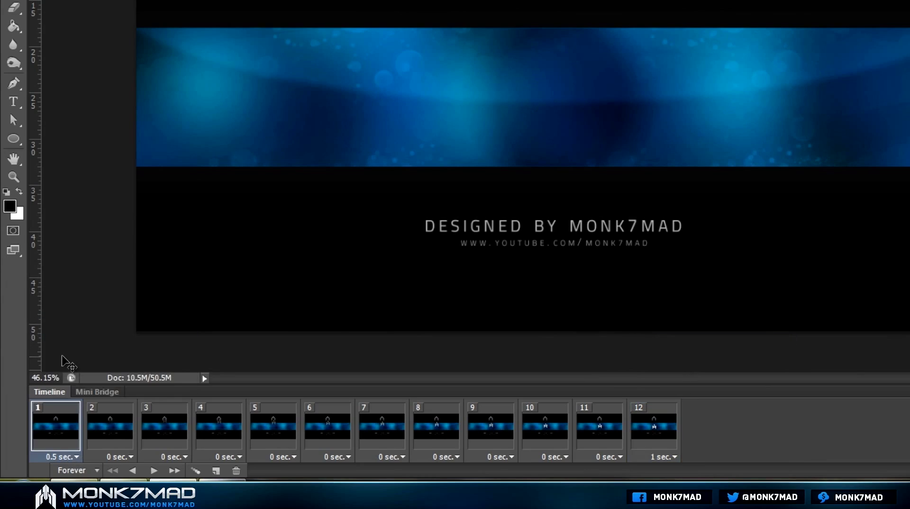
{"action": "left_click", "coordinate": [154, 471]}
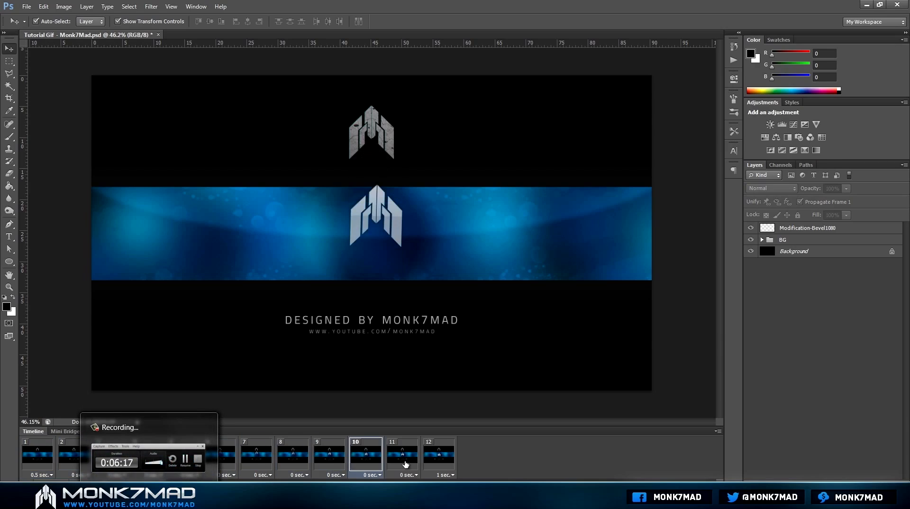
Review the delays of frames 11 and 12 without changing them, and return to the last frame
{"action": "left_click", "coordinate": [446, 475]}
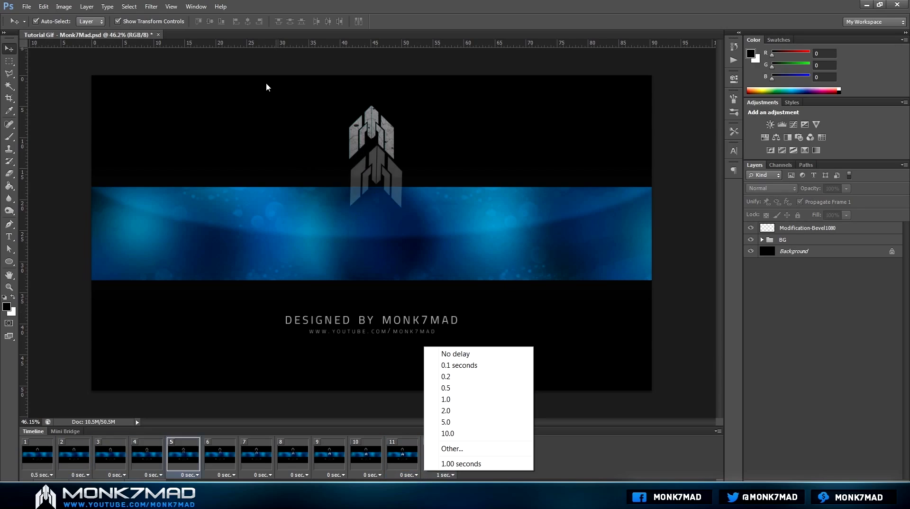
{"action": "left_click", "coordinate": [396, 194]}
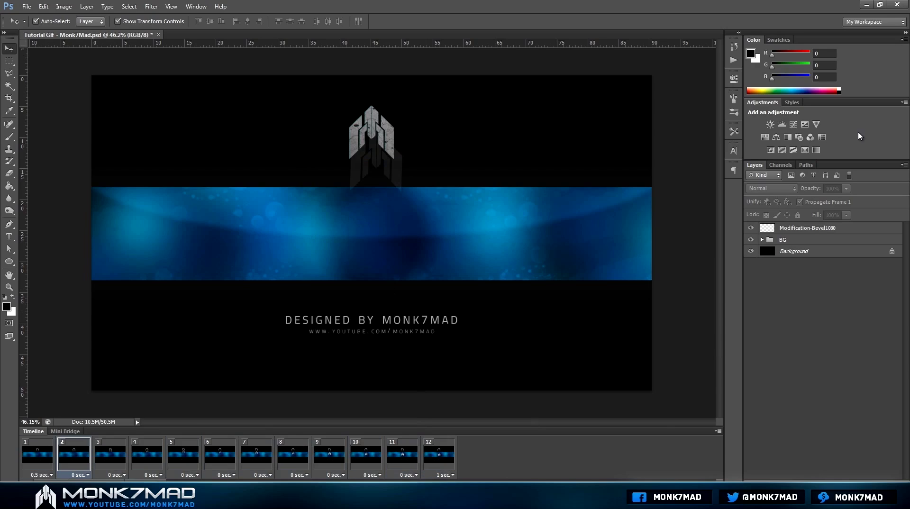
{"action": "left_click", "coordinate": [397, 475]}
{"action": "left_click", "coordinate": [531, 425]}
{"action": "left_click", "coordinate": [442, 456]}
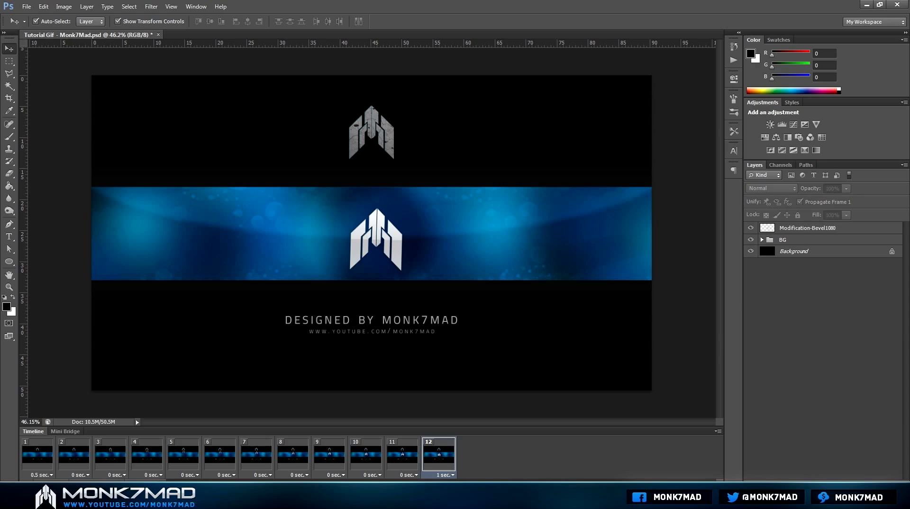
Nudge the logo up about 12 px in the last frame and compare positions across frames
{"action": "left_click", "coordinate": [391, 241]}
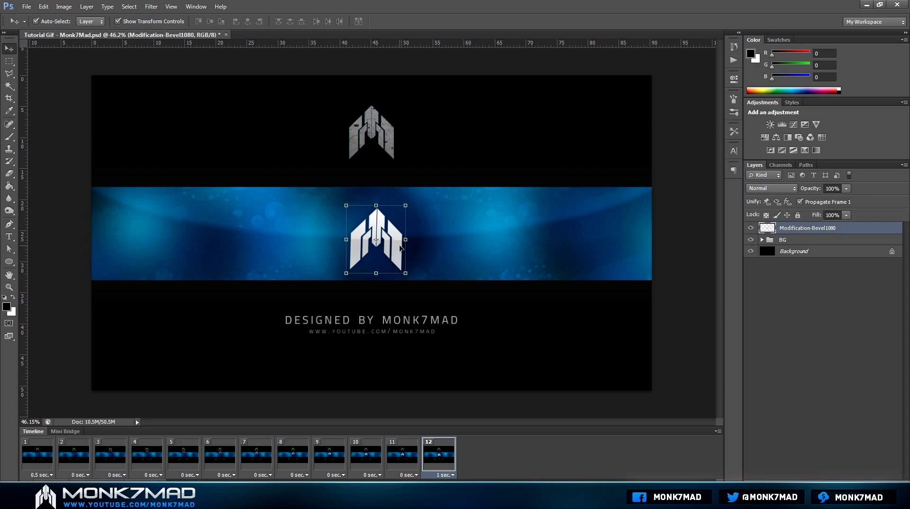
{"action": "left_click_drag", "start_coordinate": [400, 247], "coordinate": [401, 241]}
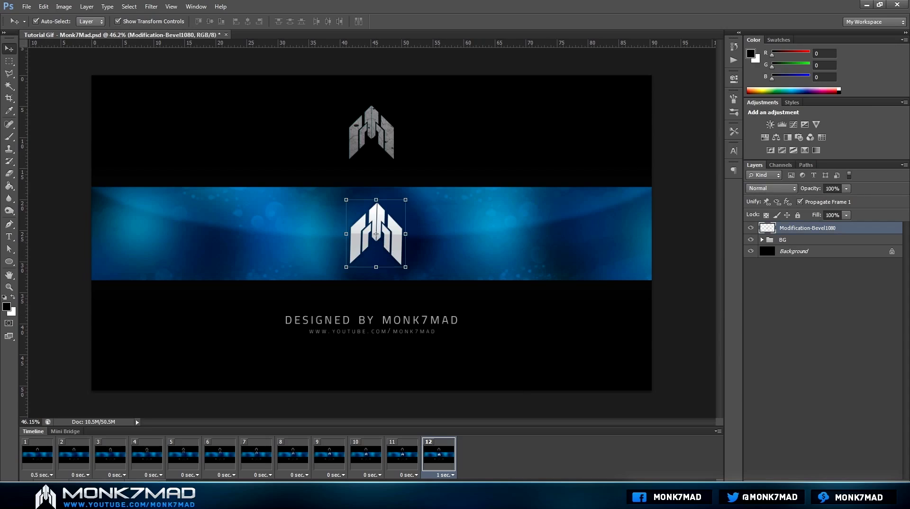
{"action": "left_click", "coordinate": [849, 340]}
{"action": "left_click", "coordinate": [406, 459]}
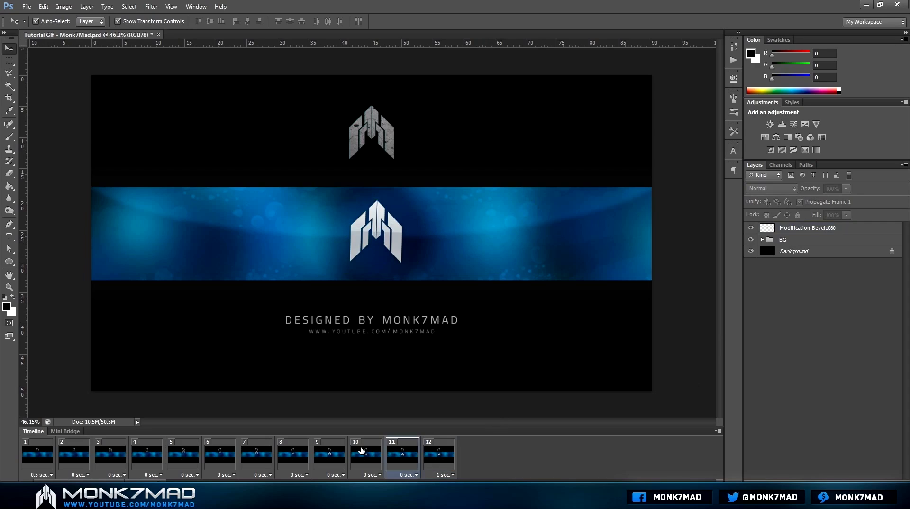
{"action": "left_click", "coordinate": [361, 451]}
{"action": "left_click", "coordinate": [331, 451]}
{"action": "left_click", "coordinate": [292, 451]}
{"action": "left_click", "coordinate": [377, 457]}
{"action": "left_click", "coordinate": [439, 455]}
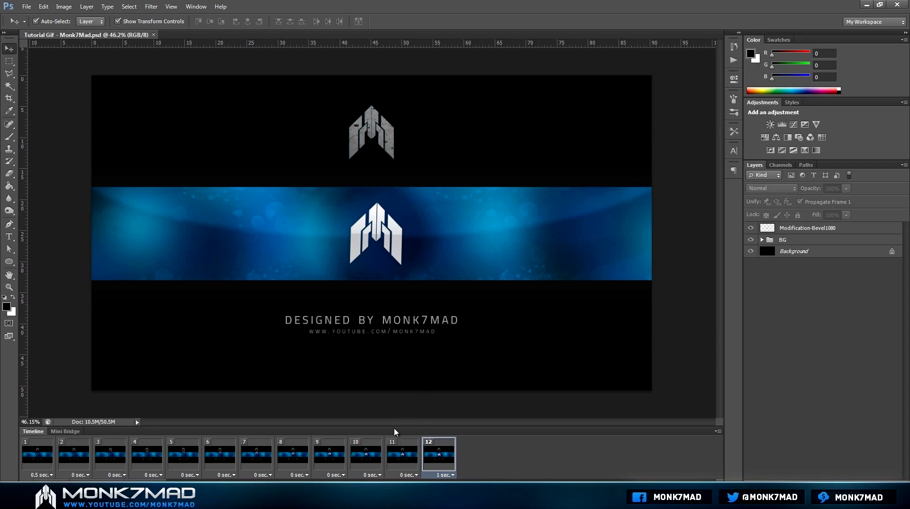
Select frames 1 through 11 and delete them
{"action": "left_click", "coordinate": [414, 447]}
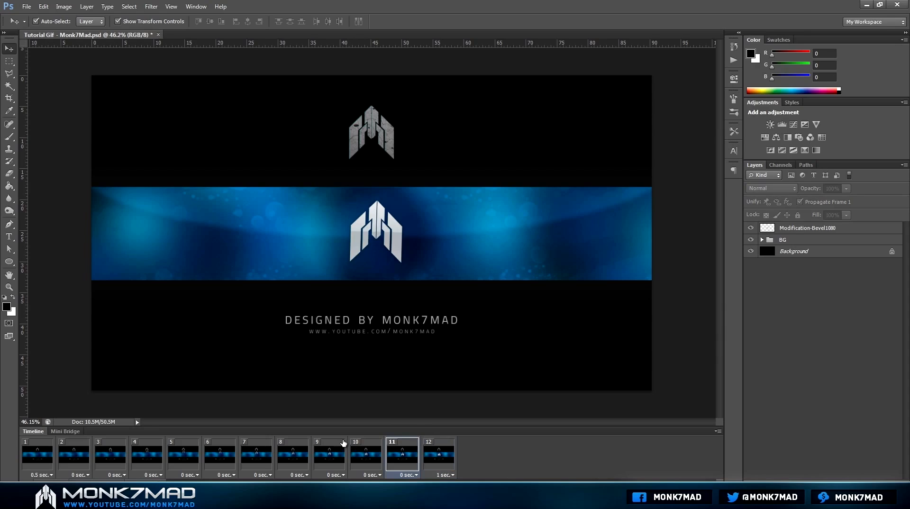
{"action": "left_click", "coordinate": [48, 459], "text": "shift"}
{"action": "key", "text": "Delete"}
Confirm the frame deletion, duplicate the Modification-Bevel1080 layer, and hide the original
{"action": "left_click", "coordinate": [437, 185]}
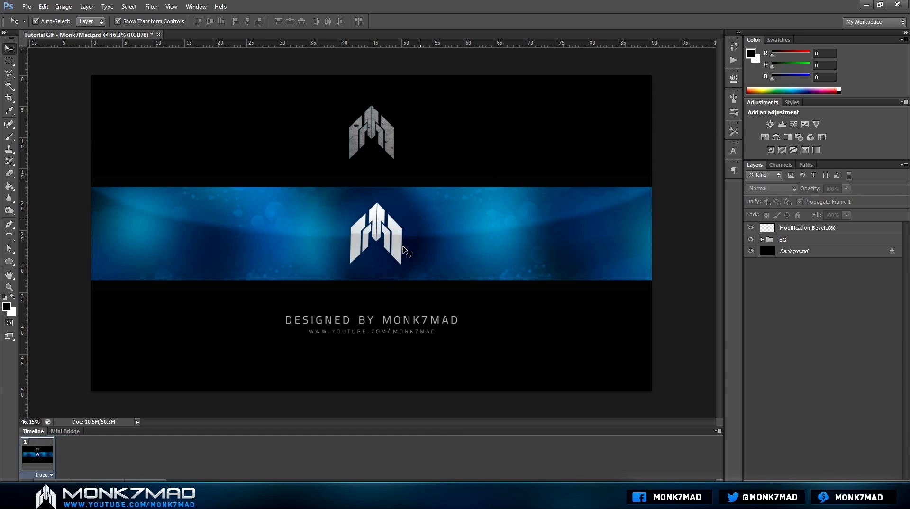
{"action": "left_click", "coordinate": [385, 235]}
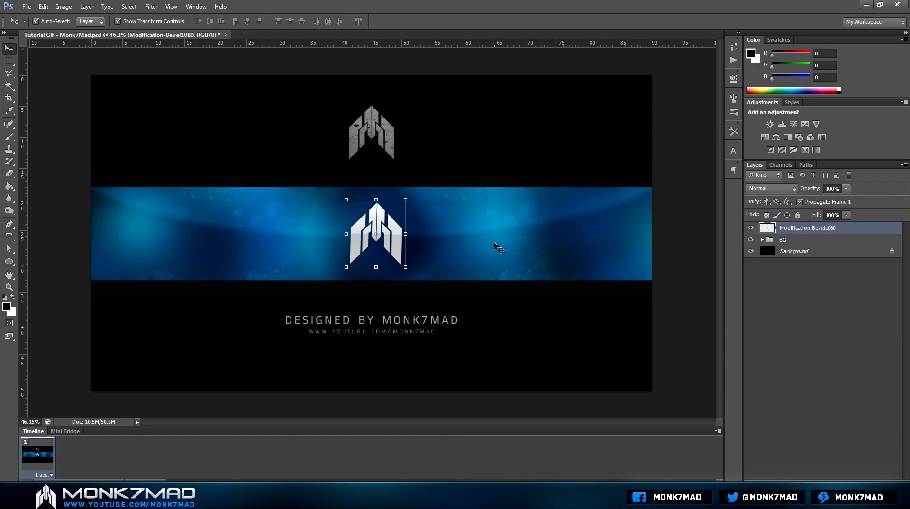
{"action": "scroll", "coordinate": [379, 222], "scroll_direction": "up", "scroll_amount": 3}
{"action": "scroll", "coordinate": [392, 230], "scroll_direction": "up", "scroll_amount": 1}
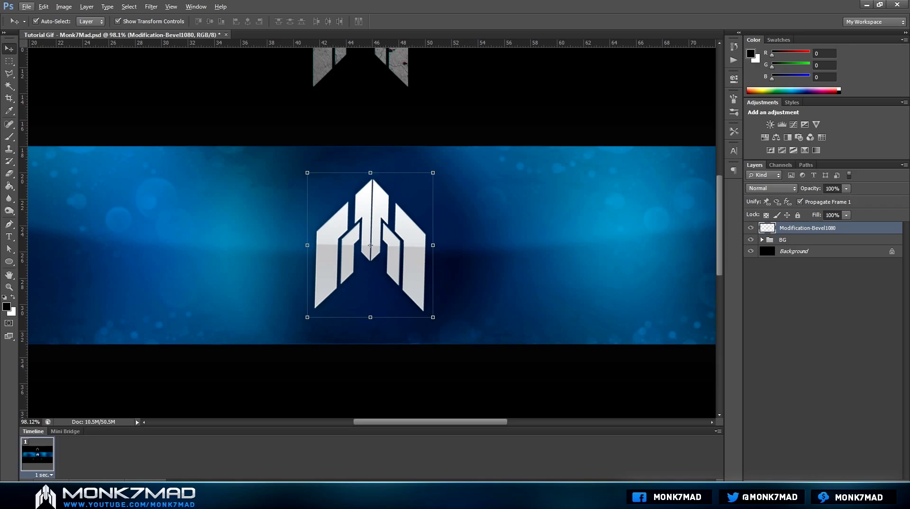
{"action": "key", "text": "alt"}
{"action": "key", "text": "ctrl+j"}
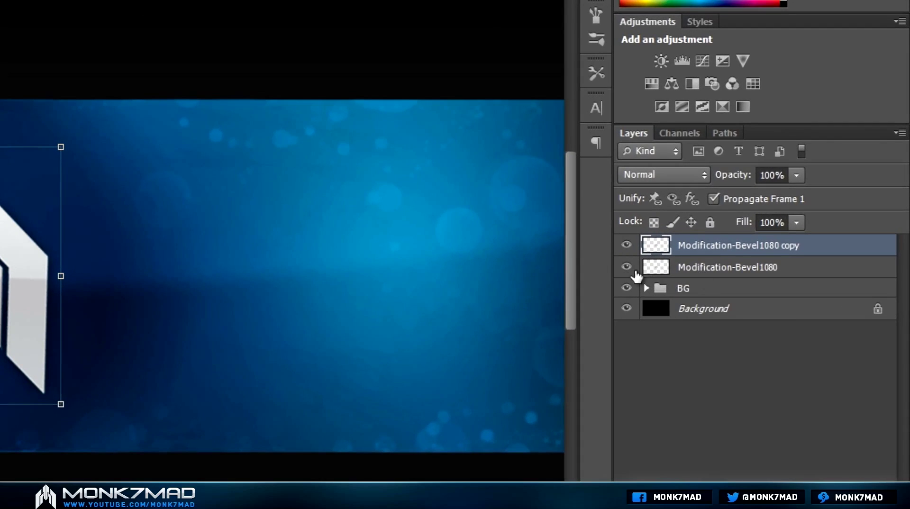
{"action": "left_click", "coordinate": [627, 267]}
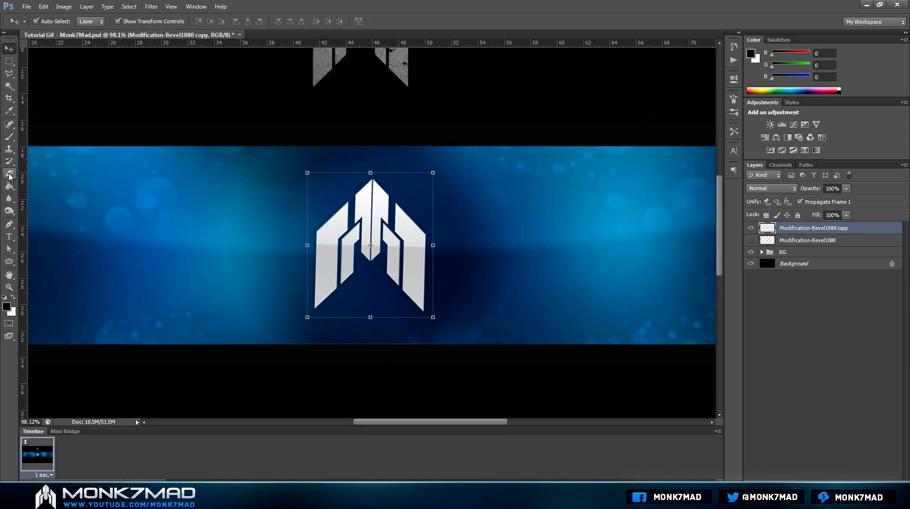
Erase a patch from the logo's lower right with the 786 splatter Eraser at 380 px
{"action": "left_click", "coordinate": [9, 176]}
{"action": "left_click", "coordinate": [47, 21]}
{"action": "left_click", "coordinate": [179, 192]}
{"action": "left_click", "coordinate": [209, 193]}
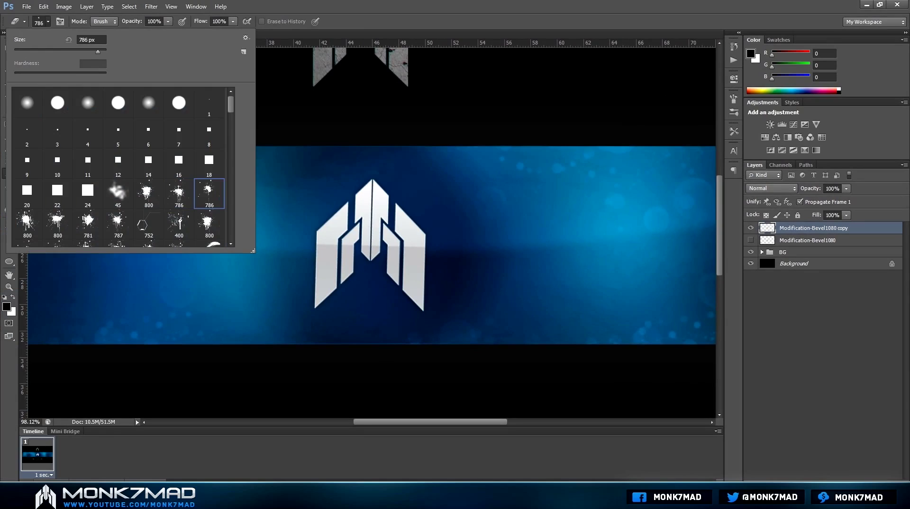
{"action": "left_click", "coordinate": [92, 51]}
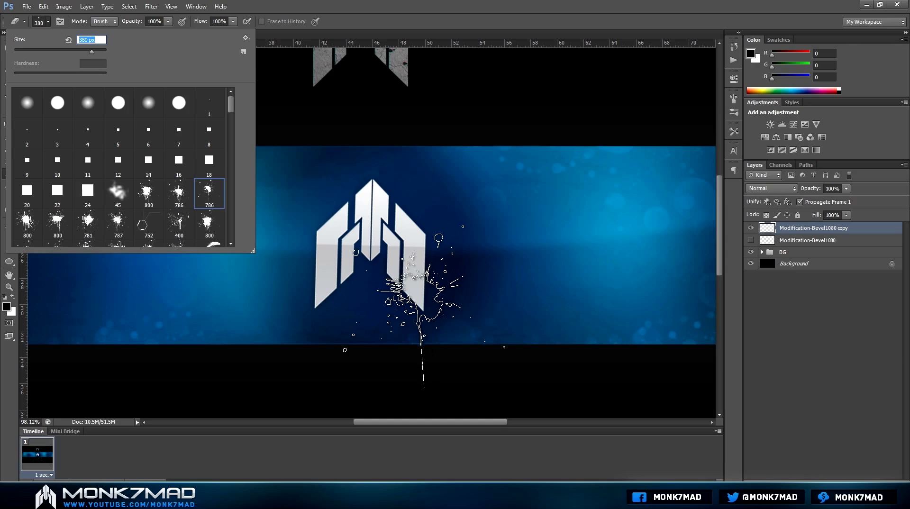
{"action": "left_click", "coordinate": [421, 289]}
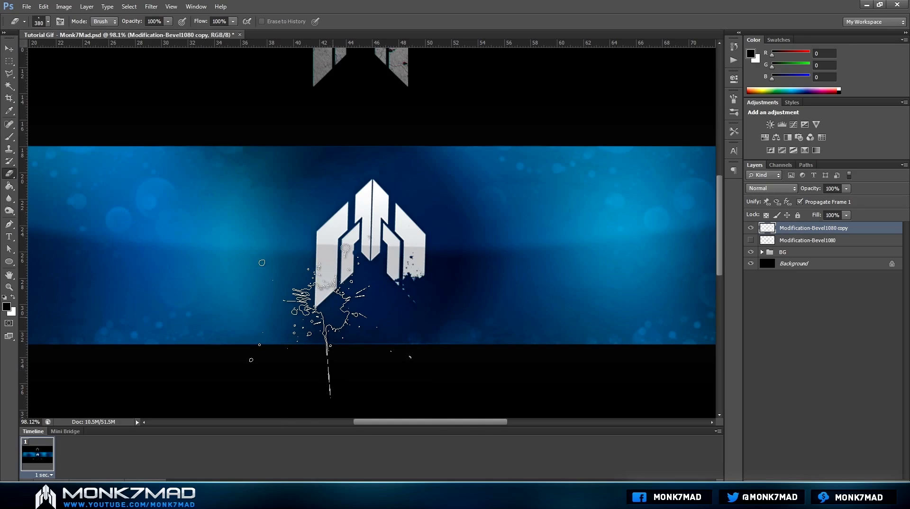
Build logo copies 2 through 5, hiding each previous copy and splatter-erasing more
{"action": "key", "text": "ctrl+j"}
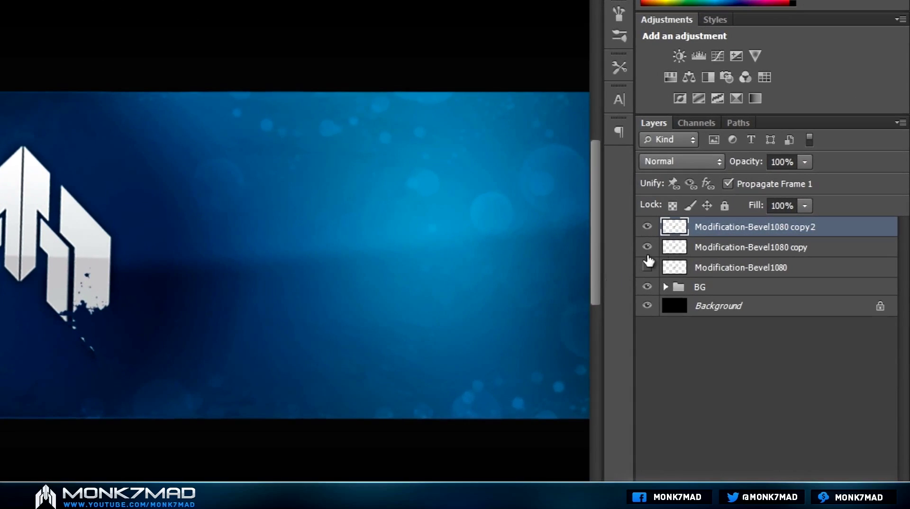
{"action": "left_click", "coordinate": [646, 248]}
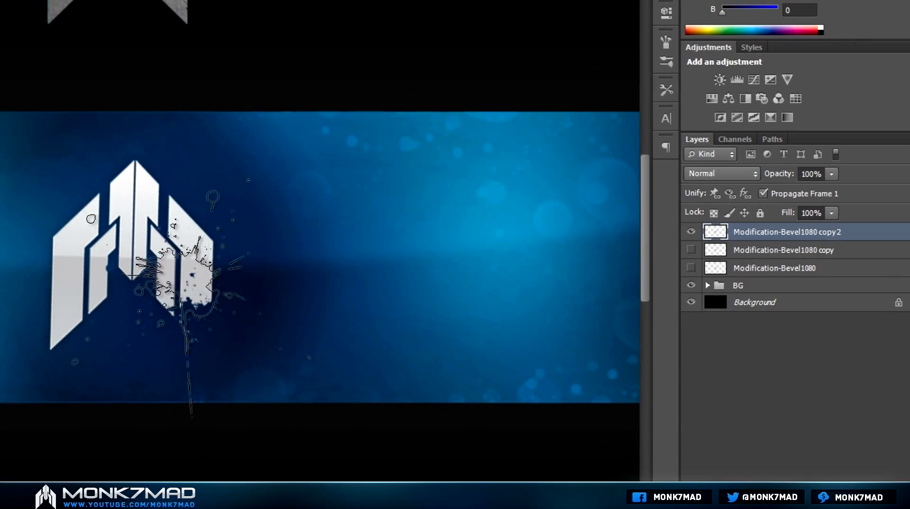
{"action": "left_click", "coordinate": [142, 266]}
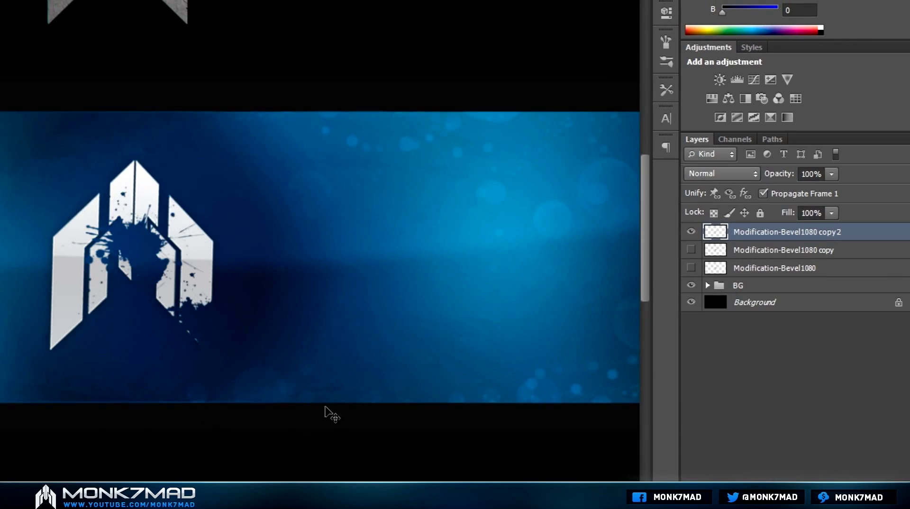
{"action": "key", "text": "ctrl+j"}
{"action": "left_click", "coordinate": [691, 252]}
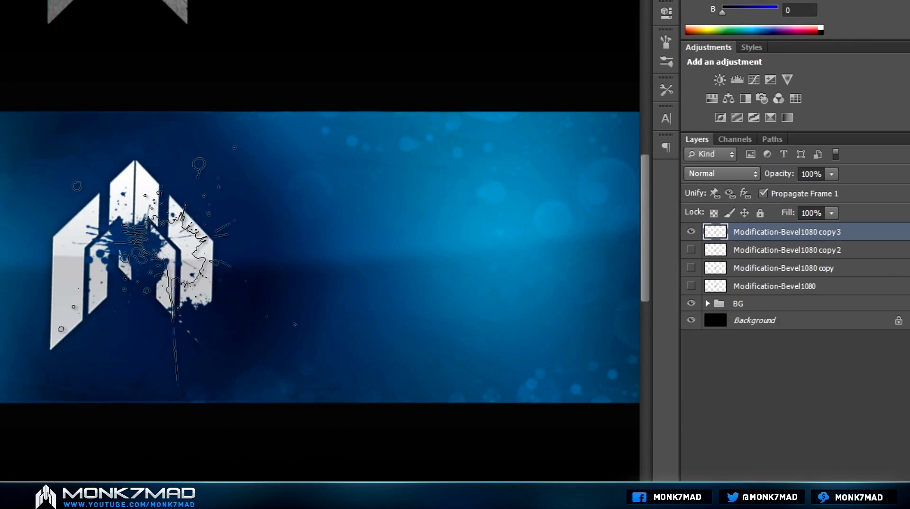
{"action": "key", "text": "ctrl+j"}
{"action": "left_click", "coordinate": [691, 250]}
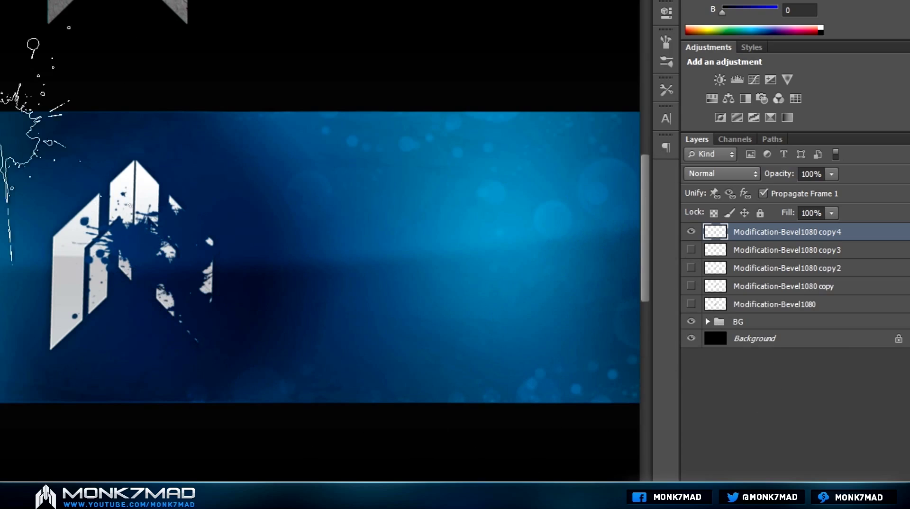
{"action": "key", "text": "ctrl+j"}
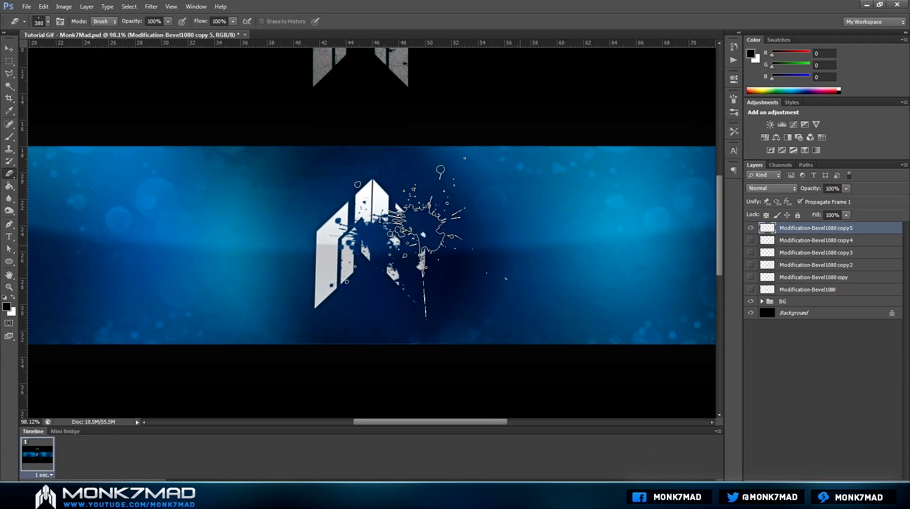
{"action": "left_click", "coordinate": [171, 206]}
{"action": "left_click", "coordinate": [170, 206]}
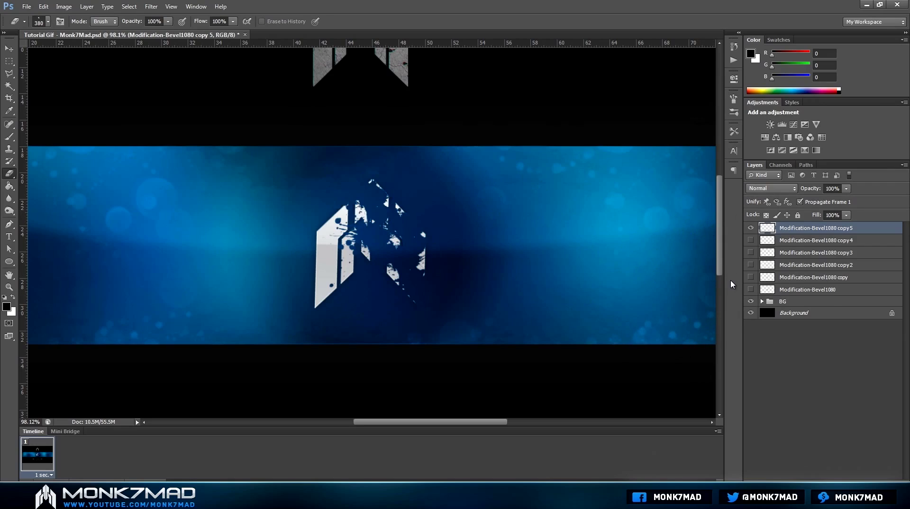
Make copies 6–8, erasing more of the logo with the eraser enlarged to 484 px, and hide copy 7
{"action": "key", "text": "ctrl+j"}
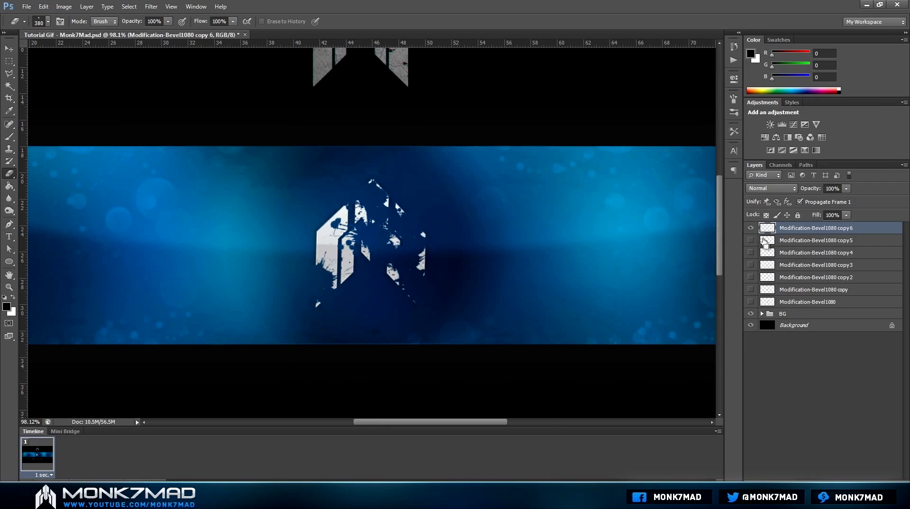
{"action": "key", "text": "ctrl+j"}
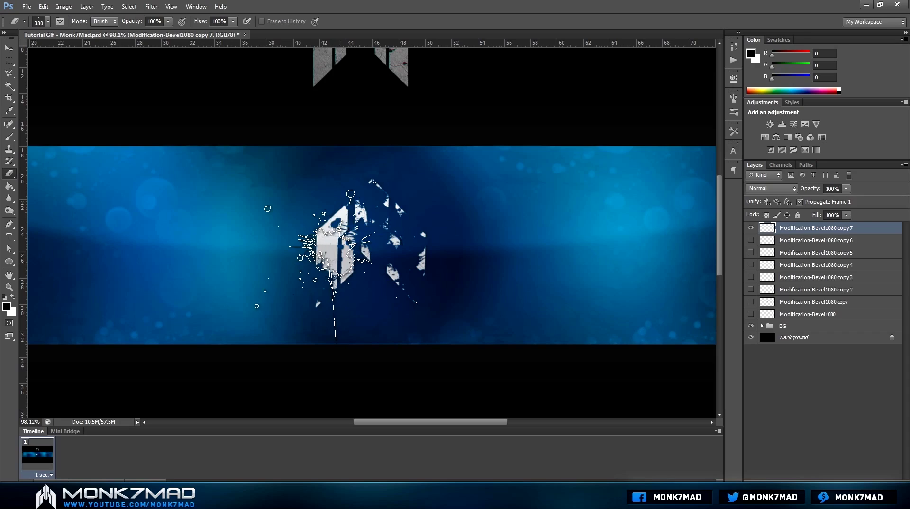
{"action": "left_click", "coordinate": [332, 256]}
{"action": "left_click", "coordinate": [48, 22]}
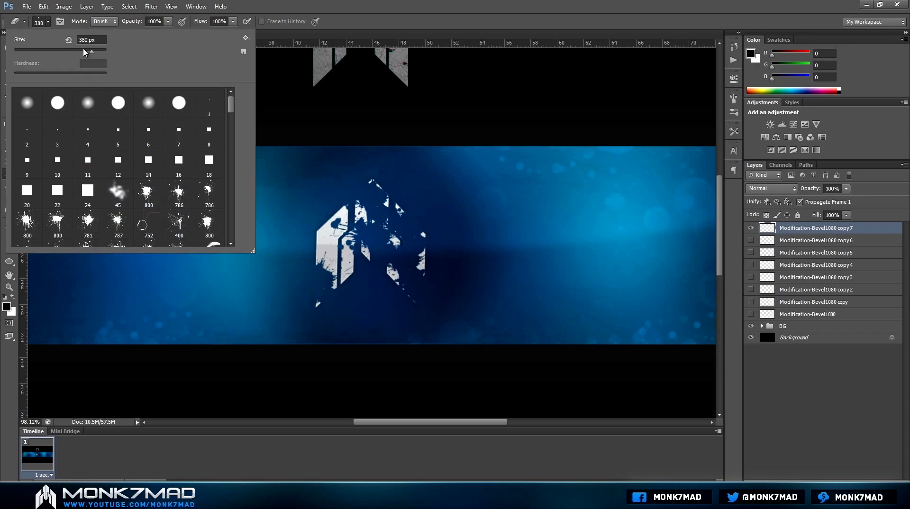
{"action": "left_click_drag", "start_coordinate": [86, 52], "coordinate": [94, 51]}
{"action": "left_click", "coordinate": [325, 233]}
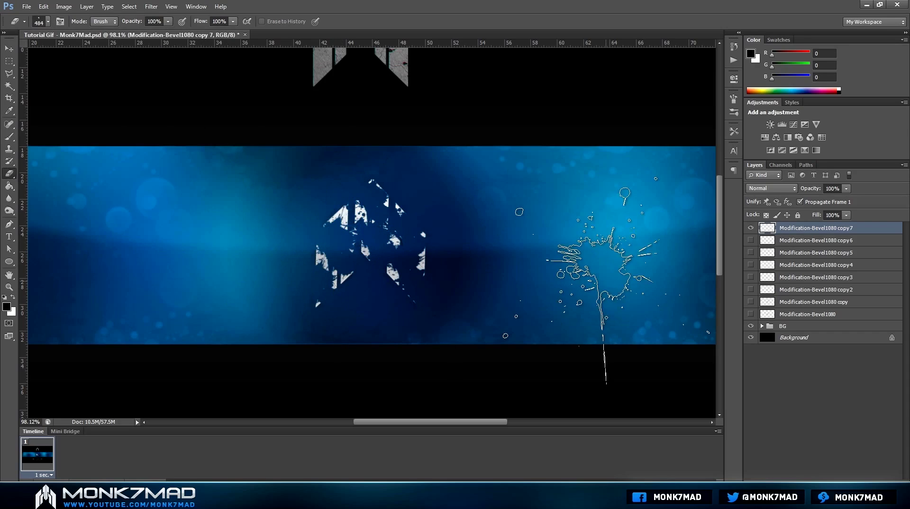
{"action": "key", "text": "ctrl+j"}
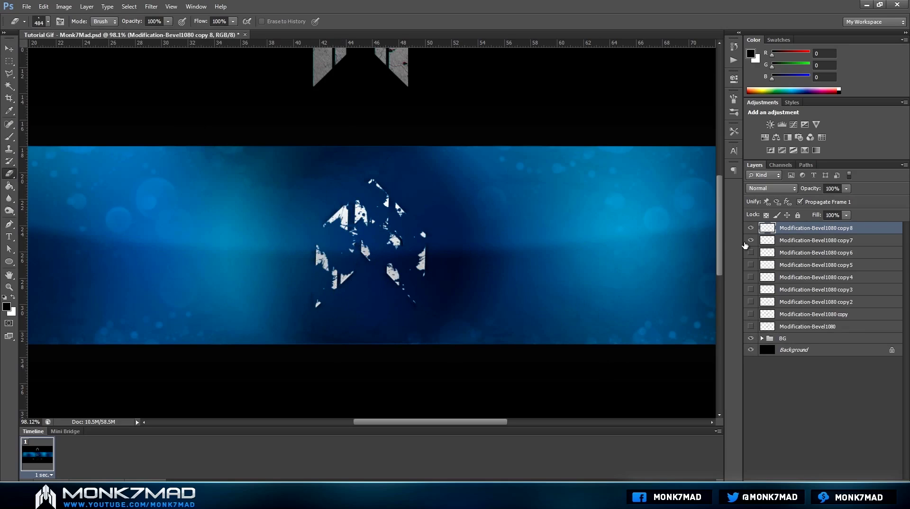
{"action": "left_click", "coordinate": [751, 240]}
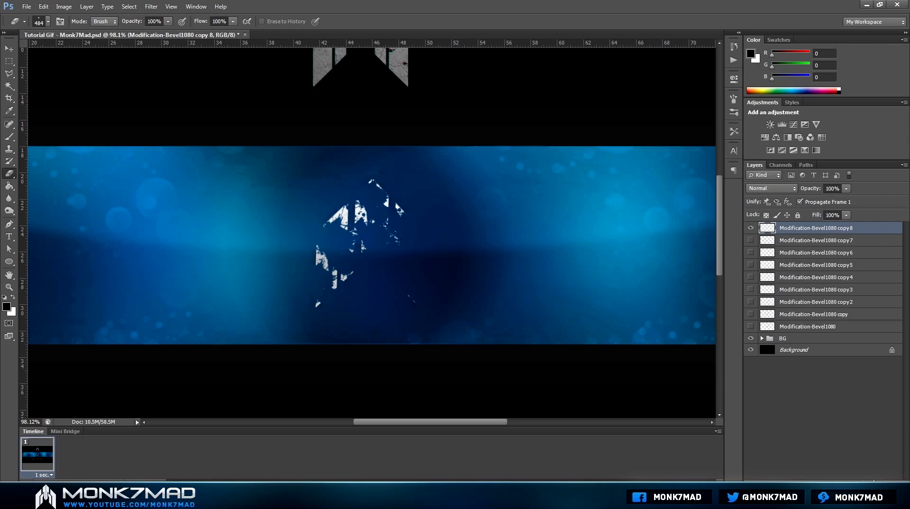
Create copies 9 and 10, hiding copy 8, and erase the remaining logo fragments
{"action": "left_click", "coordinate": [875, 480]}
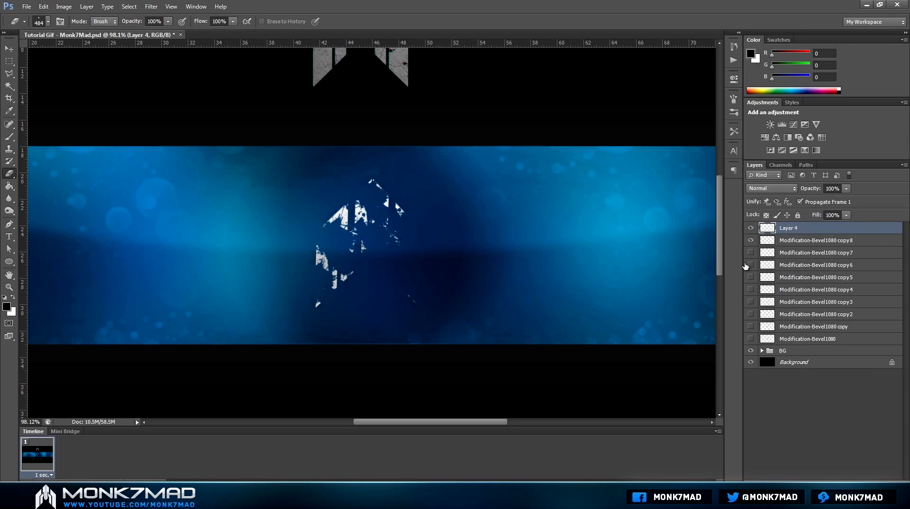
{"action": "key", "text": "ctrl+z"}
{"action": "key", "text": "ctrl+j"}
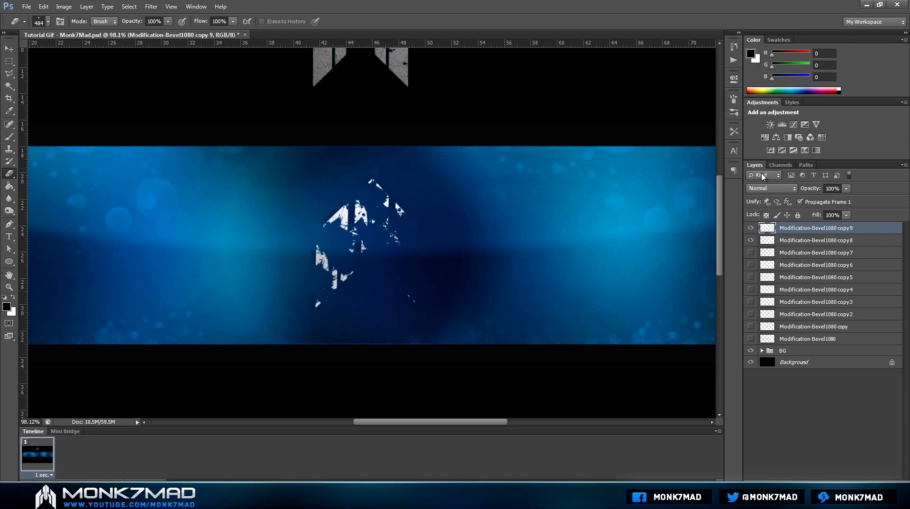
{"action": "left_click", "coordinate": [755, 243]}
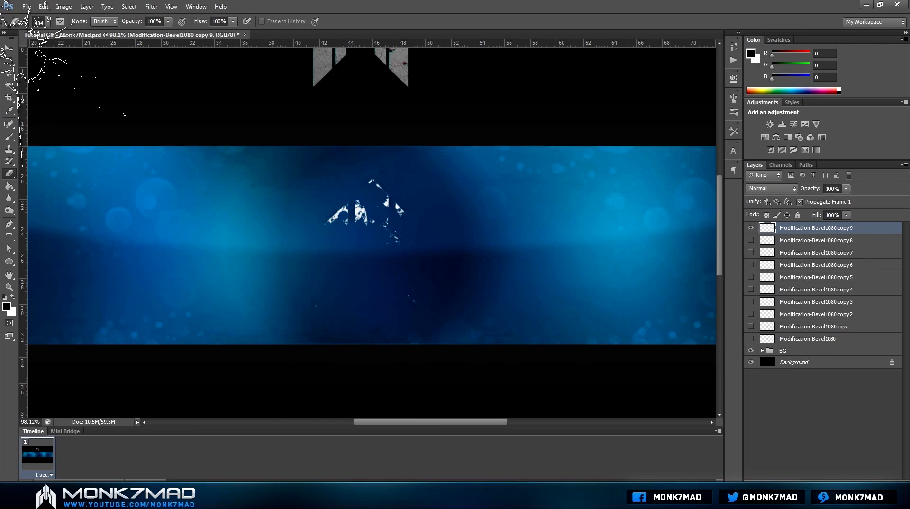
{"action": "key", "text": "ctrl+j"}
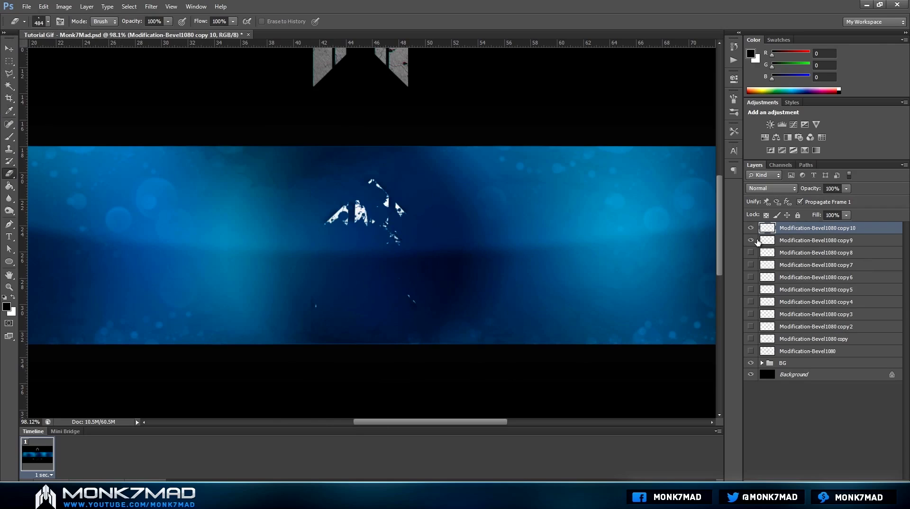
{"action": "left_click", "coordinate": [403, 215]}
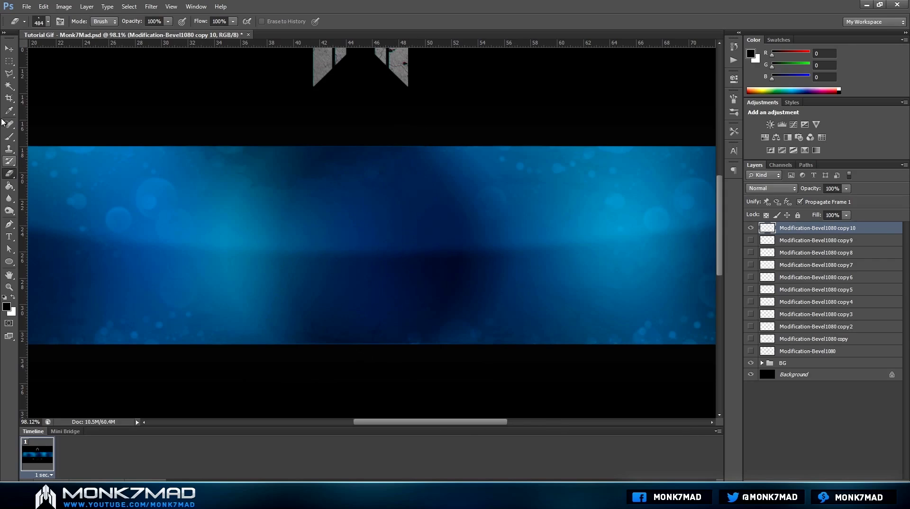
Switch to the Move tool, leave File > Import unused, and hide the empty copy 10 layer
{"action": "left_click", "coordinate": [9, 49]}
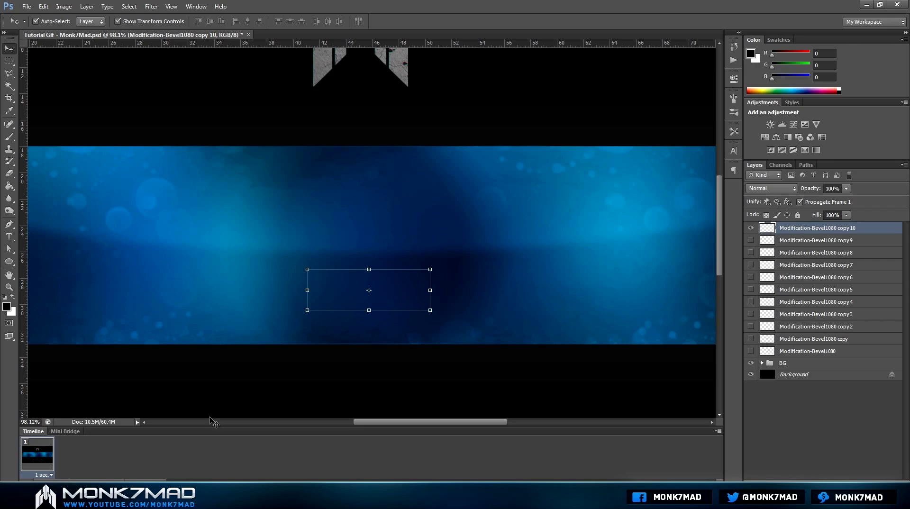
{"action": "left_click", "coordinate": [27, 7]}
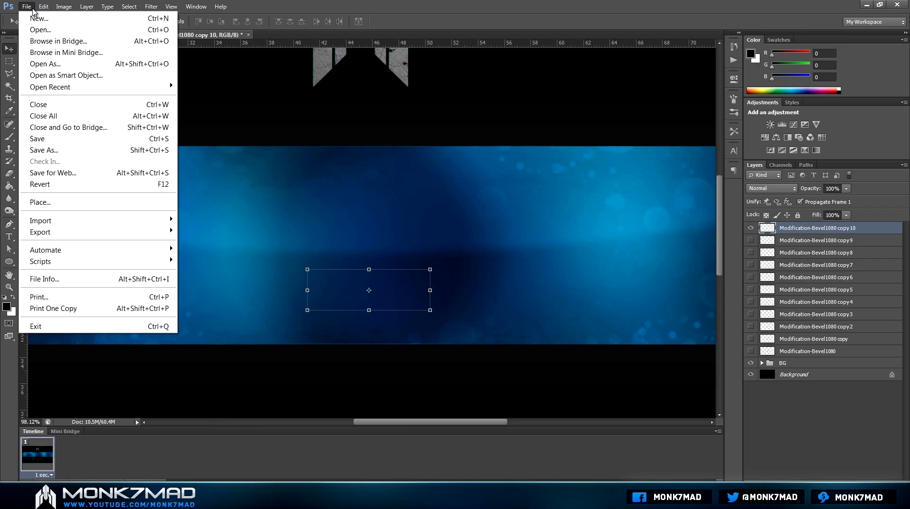
{"action": "mouse_move", "coordinate": [112, 221]}
{"action": "left_click", "coordinate": [243, 235]}
{"action": "left_click", "coordinate": [207, 470]}
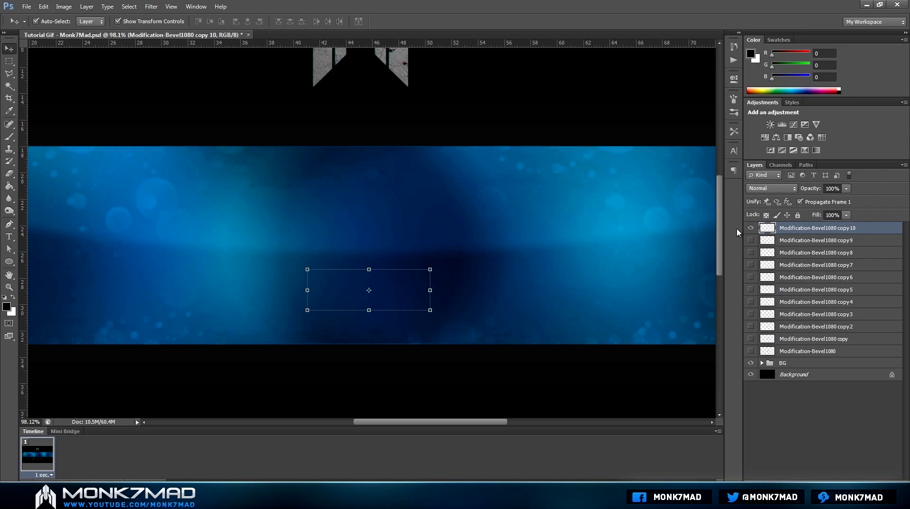
{"action": "left_click", "coordinate": [749, 229]}
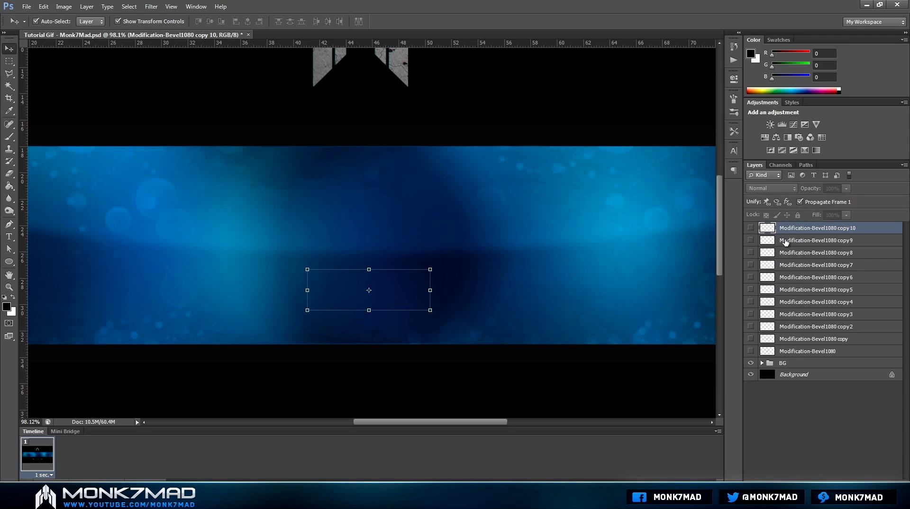
Add frame 2 with the copy 10 layer hidden so copy 9's remnants show
{"action": "left_click", "coordinate": [751, 228]}
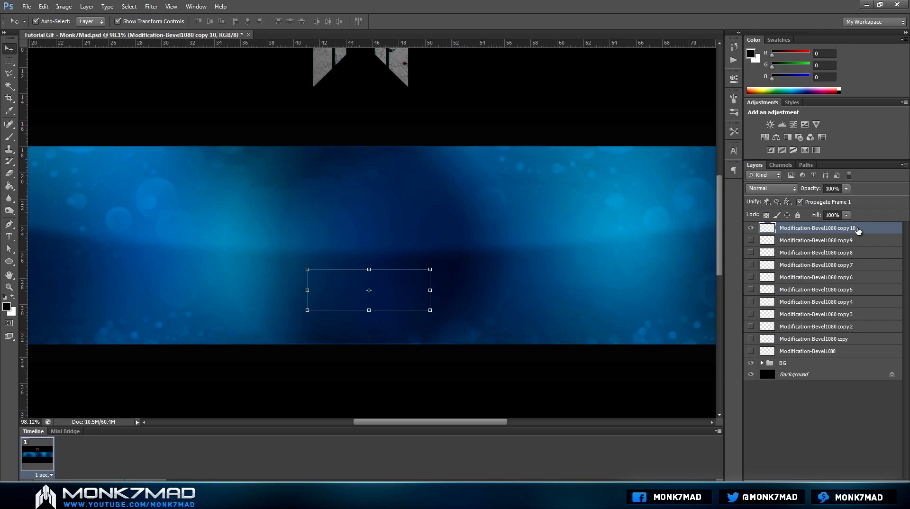
{"action": "left_click", "coordinate": [144, 480]}
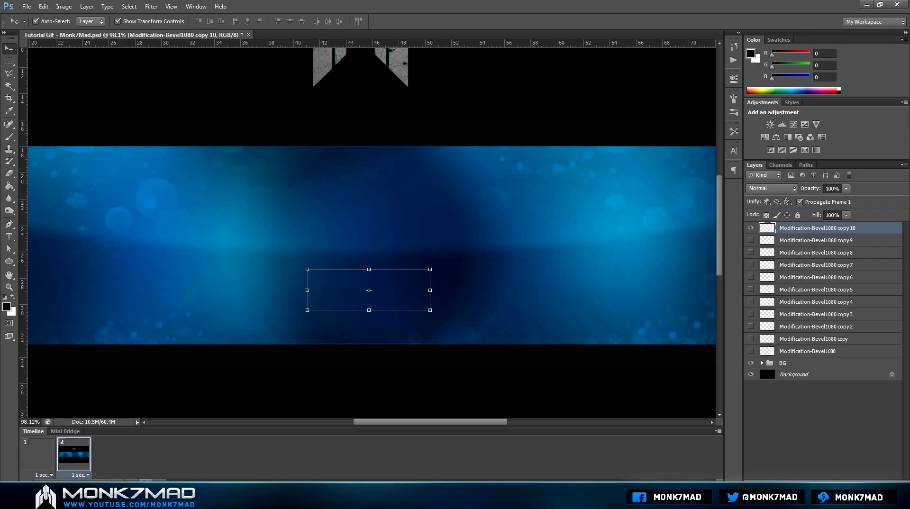
{"action": "left_click", "coordinate": [751, 228]}
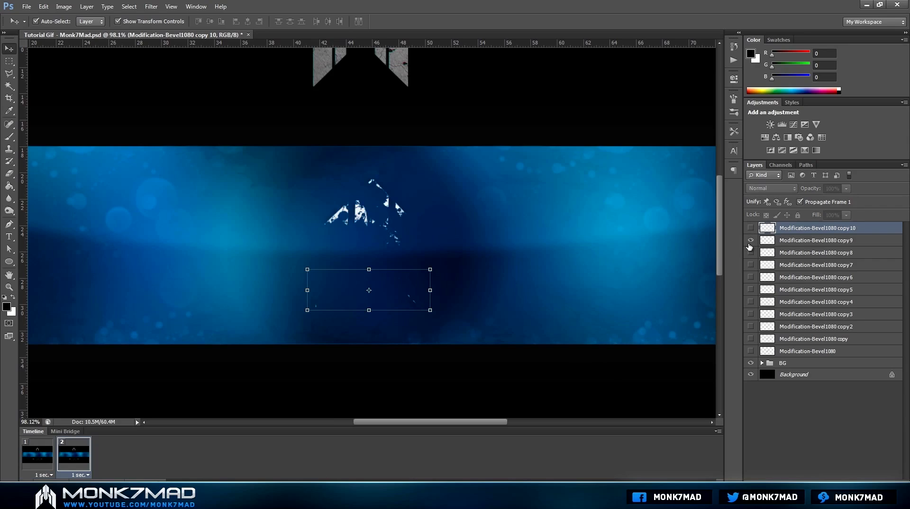
{"action": "left_click", "coordinate": [49, 459]}
{"action": "left_click", "coordinate": [59, 459]}
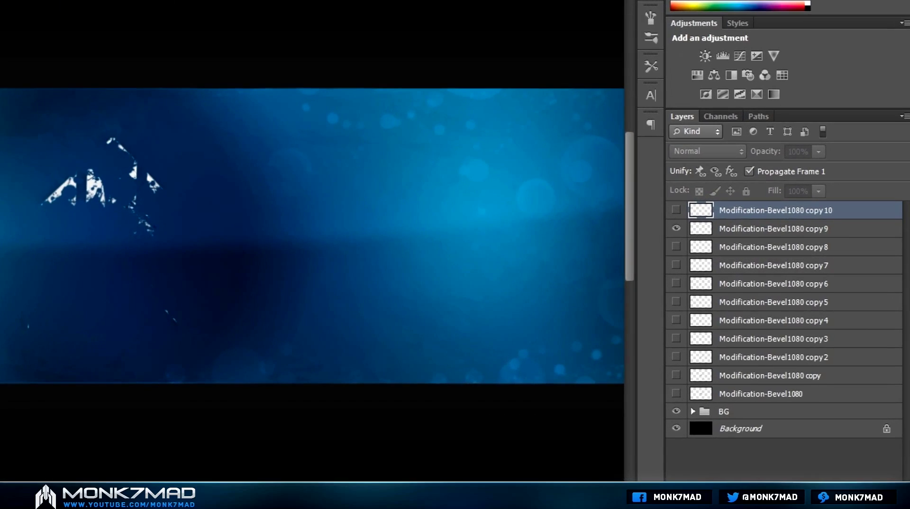
{"action": "left_click", "coordinate": [676, 210]}
{"action": "left_click", "coordinate": [676, 229]}
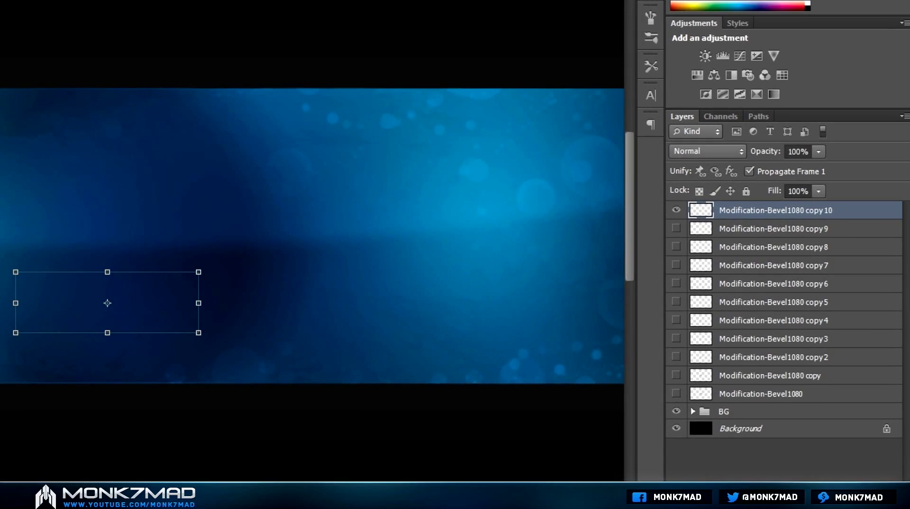
{"action": "left_click", "coordinate": [676, 211]}
{"action": "left_click", "coordinate": [676, 228]}
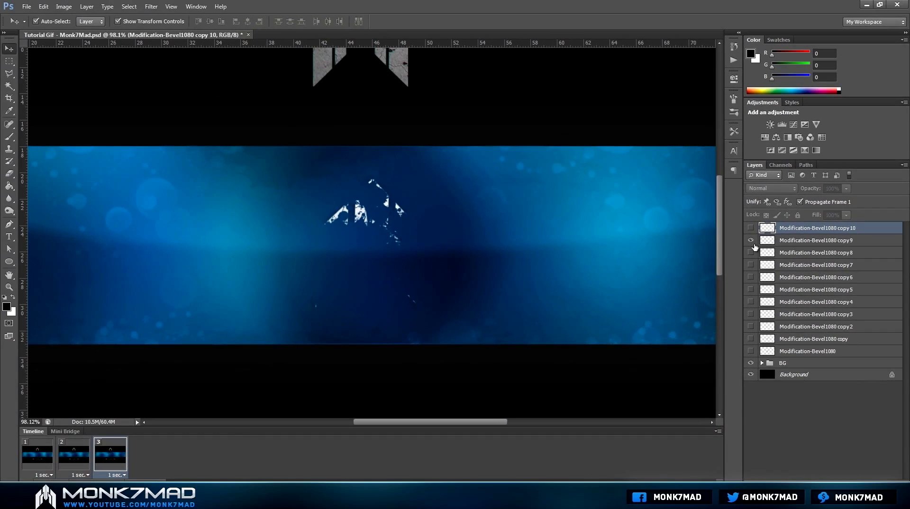
Make frame 3 show copy 8 and a new frame 4 show copy 7
{"action": "left_click", "coordinate": [752, 243]}
{"action": "left_click", "coordinate": [748, 256]}
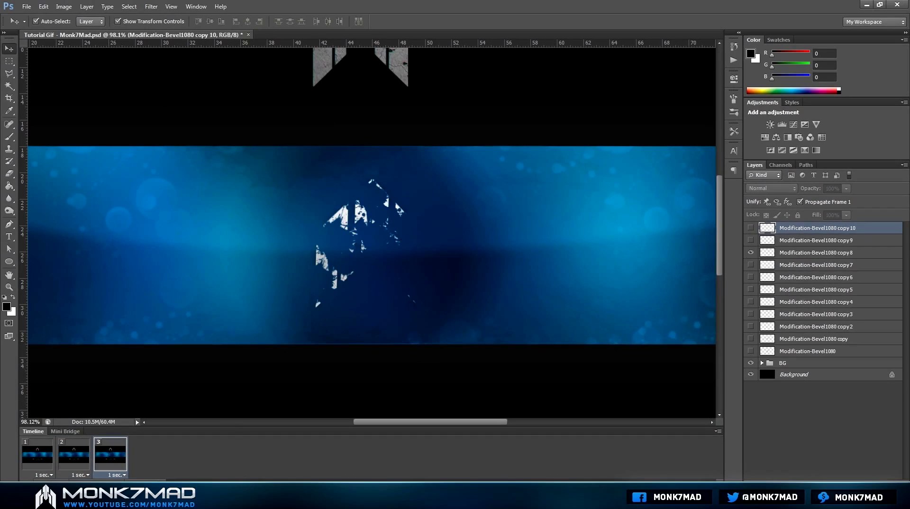
{"action": "mouse_move", "coordinate": [116, 500]}
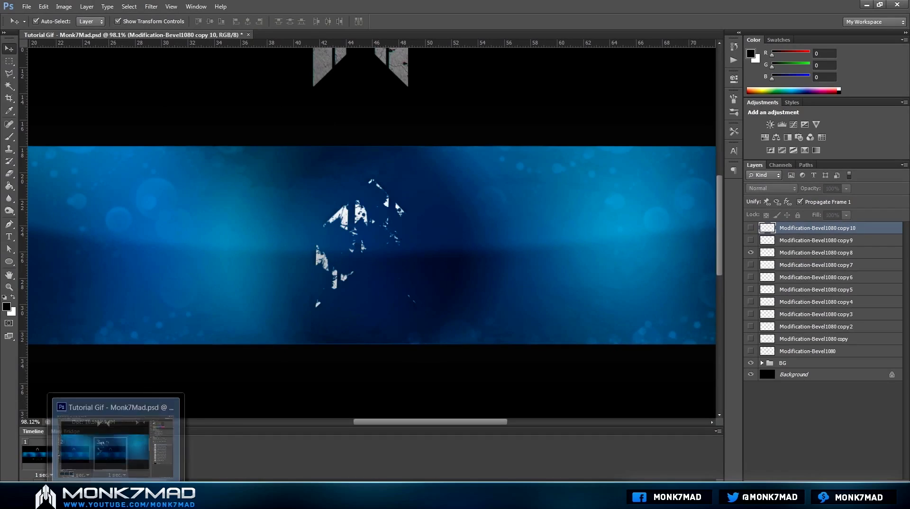
{"action": "left_click", "coordinate": [108, 488]}
{"action": "left_click", "coordinate": [751, 253]}
{"action": "left_click", "coordinate": [751, 265]}
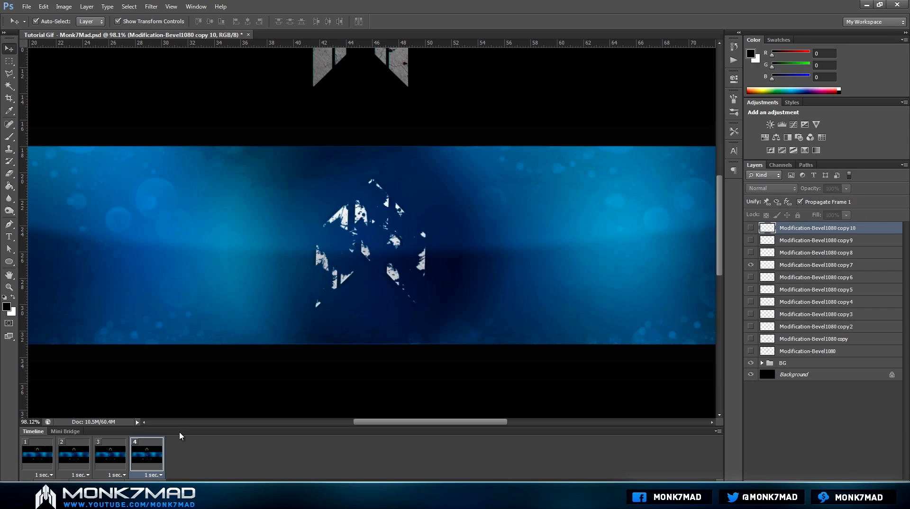
Add frames 5–8 showing copy 6, copy 5, copy 4 and copy 3 in turn
{"action": "left_click", "coordinate": [109, 488]}
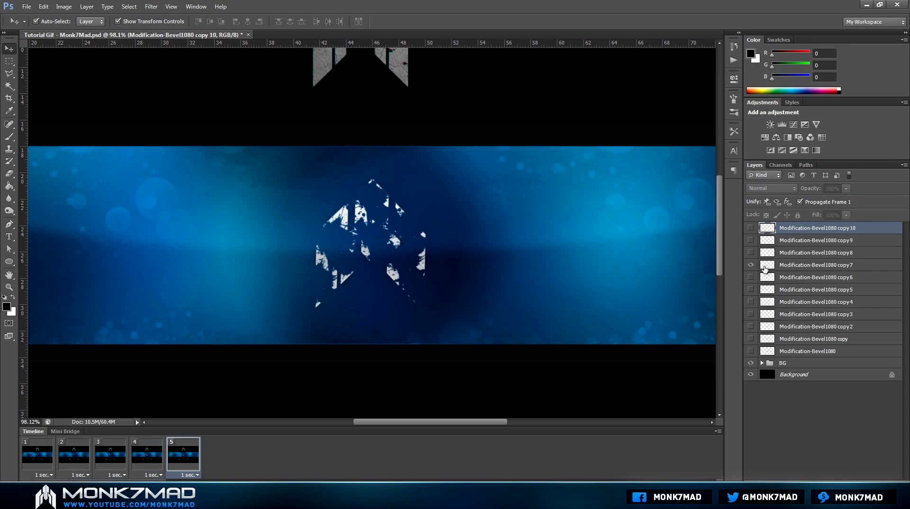
{"action": "left_click", "coordinate": [751, 277]}
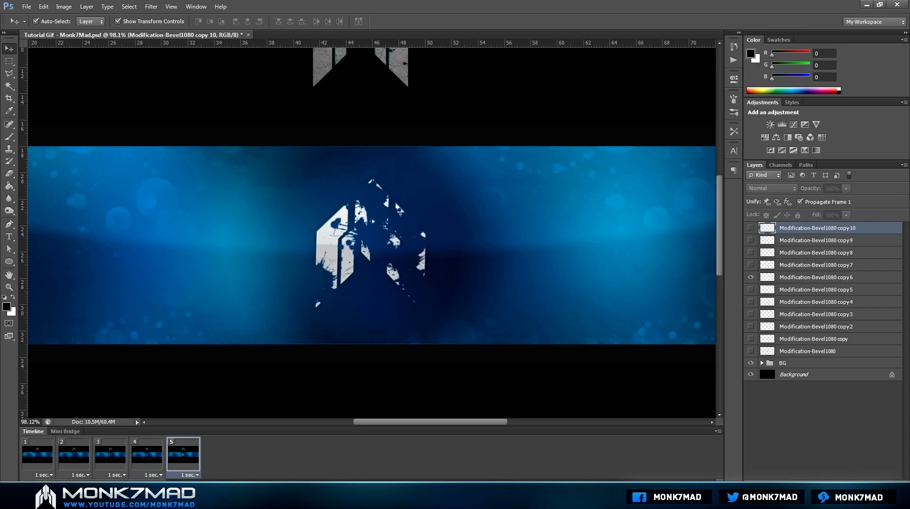
{"action": "left_click", "coordinate": [108, 488]}
{"action": "left_click", "coordinate": [751, 278]}
{"action": "left_click", "coordinate": [750, 290]}
{"action": "left_click", "coordinate": [108, 488]}
{"action": "left_click", "coordinate": [751, 290]}
{"action": "left_click", "coordinate": [751, 302]}
{"action": "left_click", "coordinate": [108, 488]}
{"action": "left_click", "coordinate": [750, 302]}
{"action": "left_click", "coordinate": [751, 315]}
Add frames 9–11 showing copy 2, the first copy, then the clean Modification-Bevel1080 logo
{"action": "left_click", "coordinate": [108, 488]}
{"action": "left_click", "coordinate": [750, 314]}
{"action": "left_click", "coordinate": [751, 326]}
{"action": "left_click", "coordinate": [108, 488]}
{"action": "left_click", "coordinate": [750, 326]}
{"action": "left_click", "coordinate": [750, 339]}
{"action": "left_click", "coordinate": [108, 489]}
{"action": "left_click", "coordinate": [751, 339]}
{"action": "left_click", "coordinate": [750, 352]}
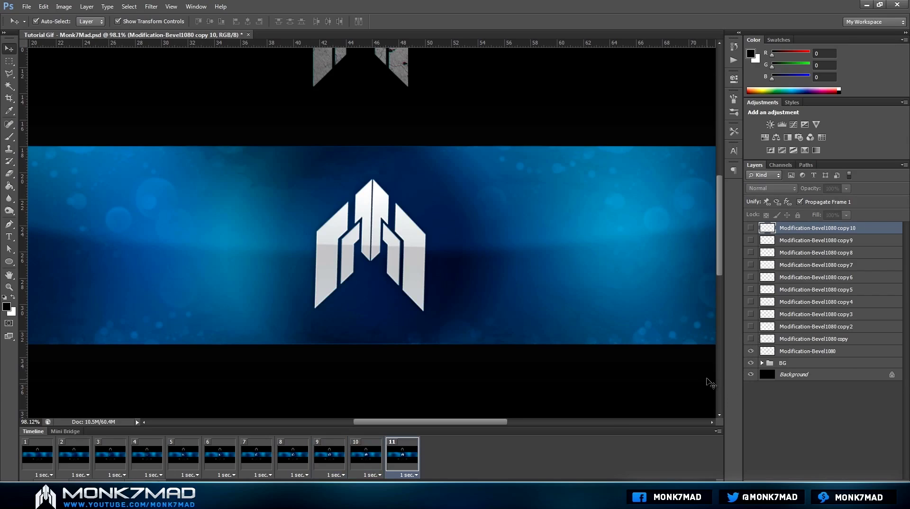
Save the file and give frames 1–4 each a 0.2 sec delay
{"action": "key", "text": "ctrl+s"}
{"action": "left_click", "coordinate": [45, 475]}
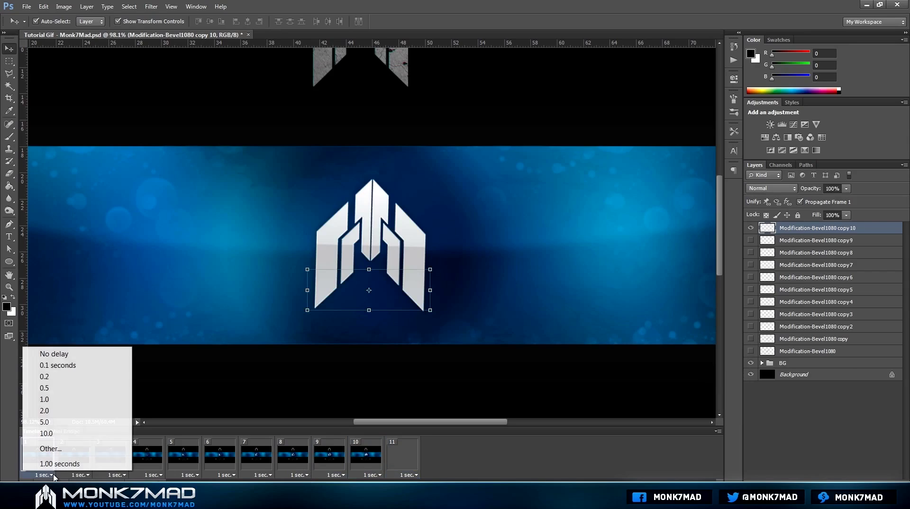
{"action": "left_click", "coordinate": [57, 365]}
{"action": "left_click", "coordinate": [82, 475]}
{"action": "left_click", "coordinate": [93, 376]}
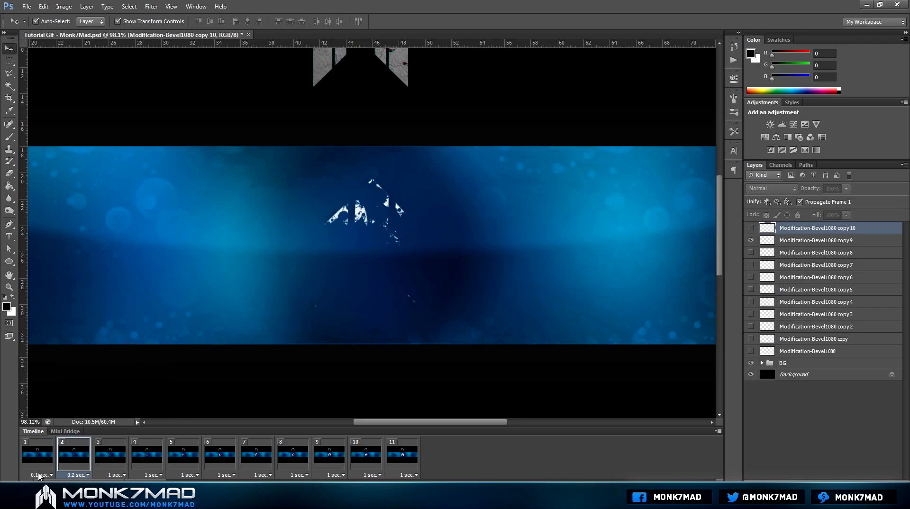
{"action": "left_click", "coordinate": [39, 475]}
{"action": "left_click", "coordinate": [60, 376]}
{"action": "left_click", "coordinate": [116, 475]}
{"action": "left_click", "coordinate": [127, 376]}
{"action": "left_click", "coordinate": [153, 475]}
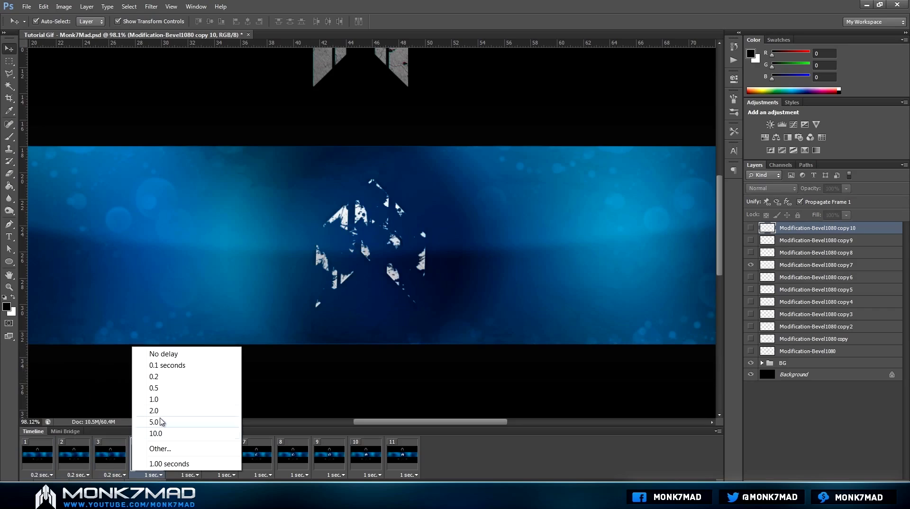
{"action": "left_click", "coordinate": [158, 378]}
Set frames 5, 6, 7 and 8 to 0.2 sec delays
{"action": "left_click", "coordinate": [194, 475]}
{"action": "left_click", "coordinate": [199, 377]}
{"action": "left_click", "coordinate": [231, 475]}
{"action": "left_click", "coordinate": [229, 377]}
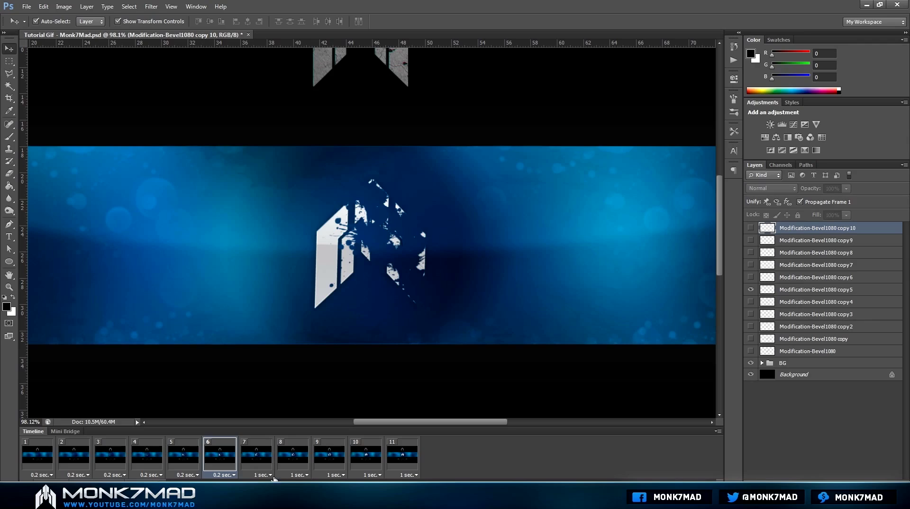
{"action": "left_click", "coordinate": [270, 476]}
{"action": "left_click", "coordinate": [290, 377]}
{"action": "left_click", "coordinate": [303, 476]}
{"action": "left_click", "coordinate": [294, 377]}
Set frames 9, 10 and 11 to 0.2 sec delays
{"action": "left_click", "coordinate": [342, 475]}
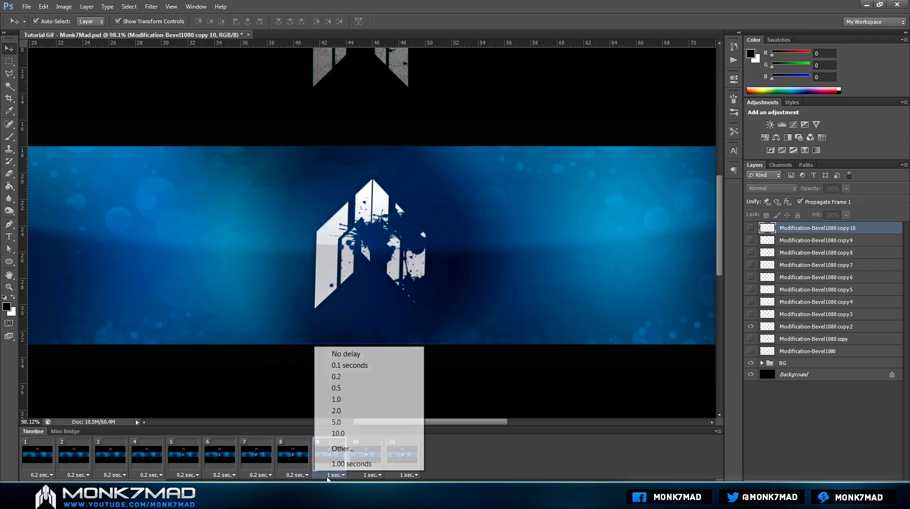
{"action": "left_click", "coordinate": [343, 377]}
{"action": "left_click", "coordinate": [369, 475]}
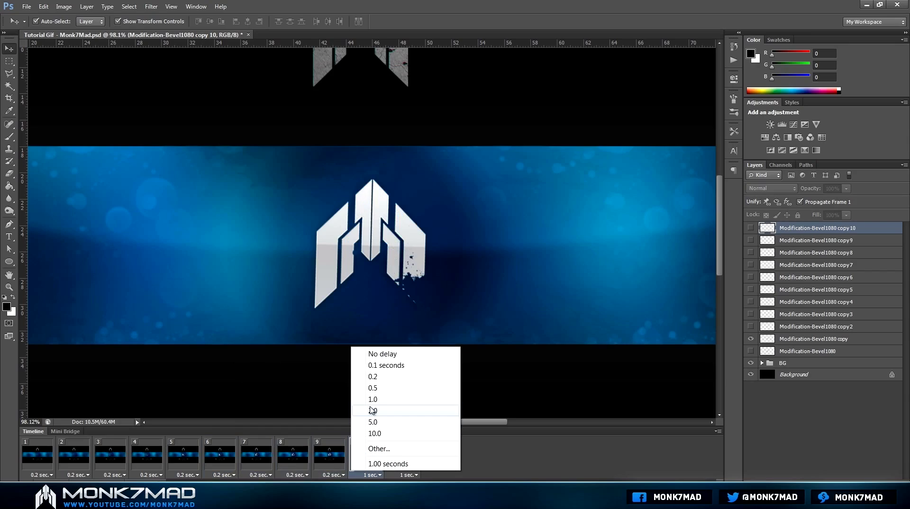
{"action": "left_click", "coordinate": [381, 377]}
{"action": "left_click", "coordinate": [407, 475]}
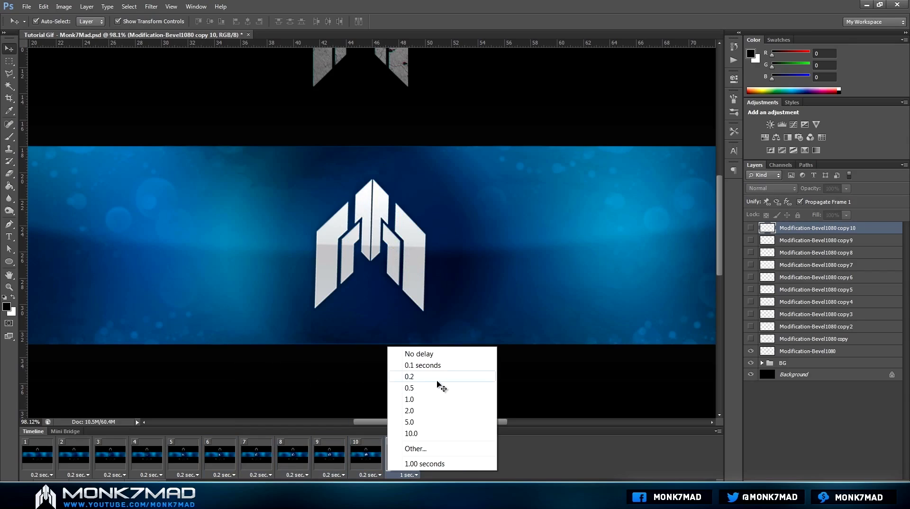
{"action": "left_click", "coordinate": [441, 377]}
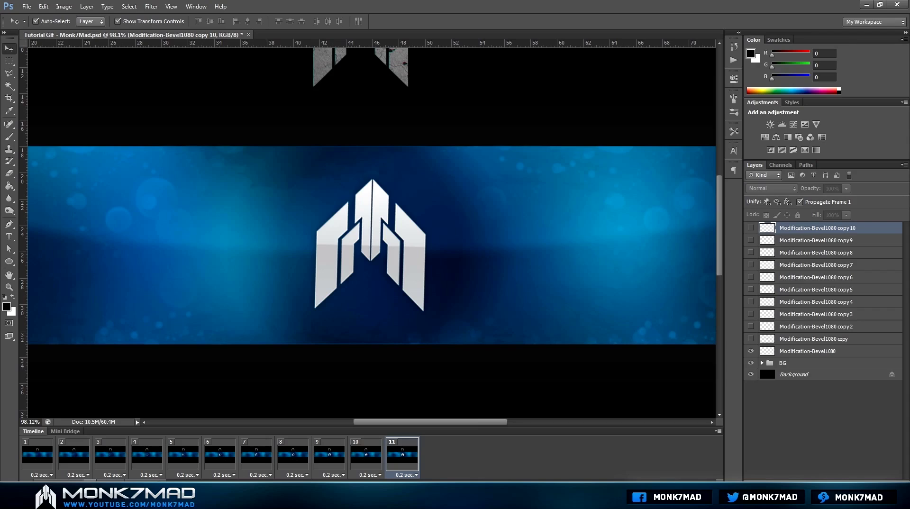
Preview the animation, then make frame 11 hold the clean logo for 2 sec
{"action": "key", "text": "space"}
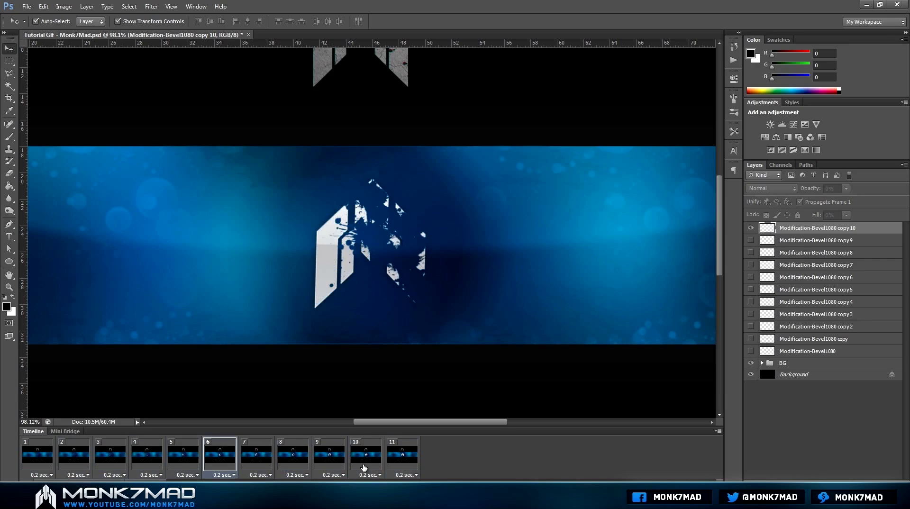
{"action": "left_click", "coordinate": [397, 456]}
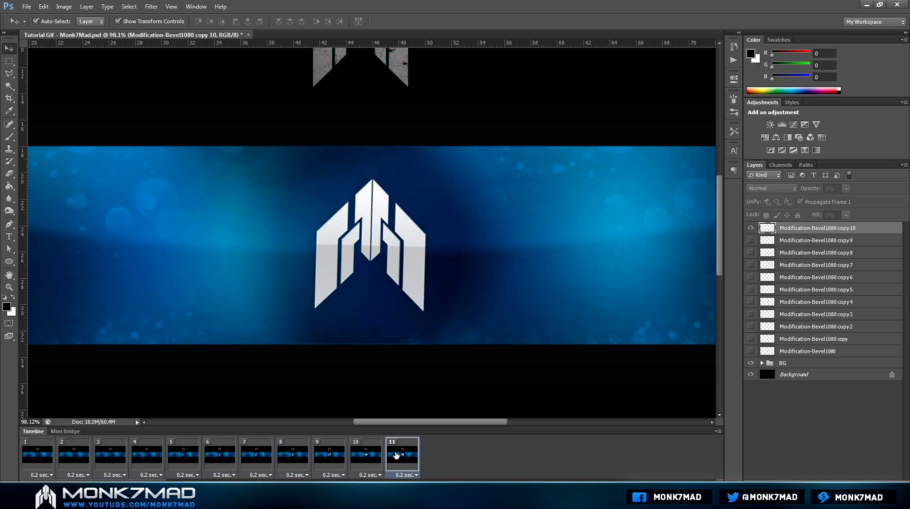
{"action": "left_click", "coordinate": [416, 475]}
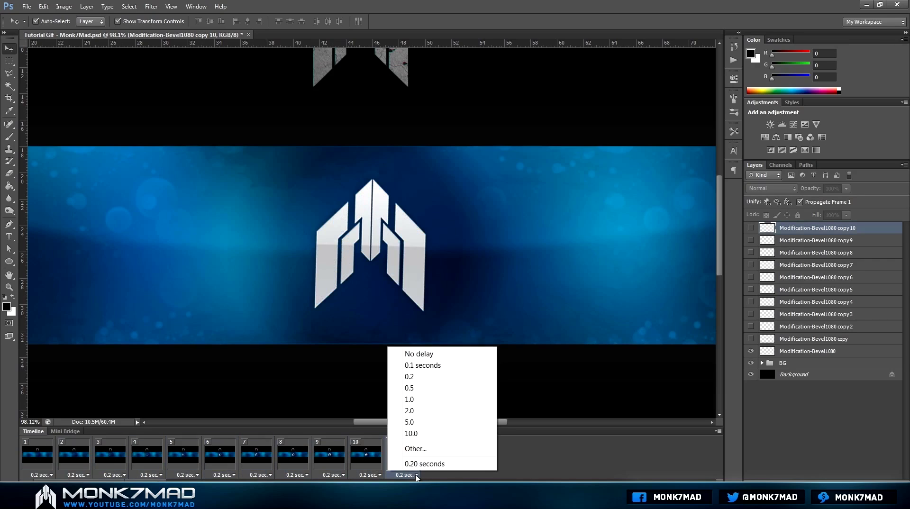
{"action": "left_click", "coordinate": [421, 415]}
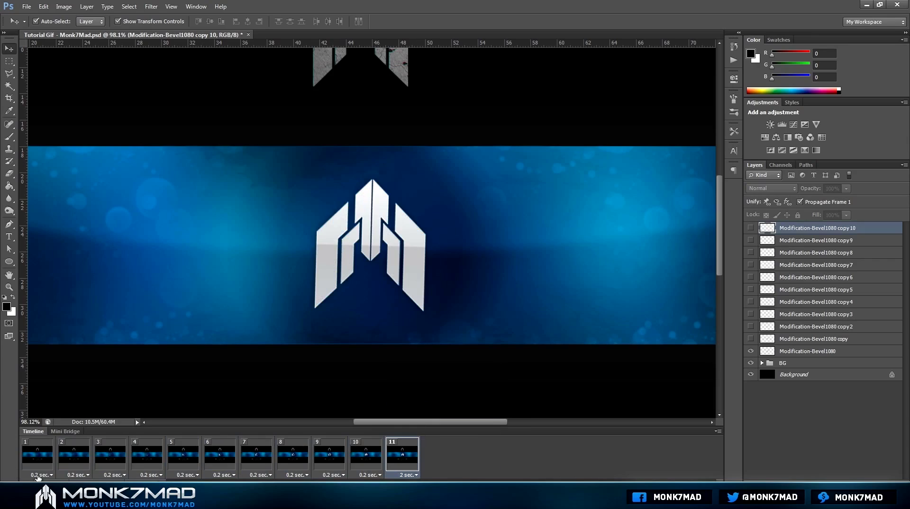
Preview the hold, then add frames 12–16 showing the copy through copy4 splatter layers in turn
{"action": "left_click", "coordinate": [97, 480]}
{"action": "left_click", "coordinate": [145, 485]}
{"action": "left_click", "coordinate": [750, 351]}
{"action": "left_click", "coordinate": [751, 339]}
{"action": "left_click", "coordinate": [145, 486]}
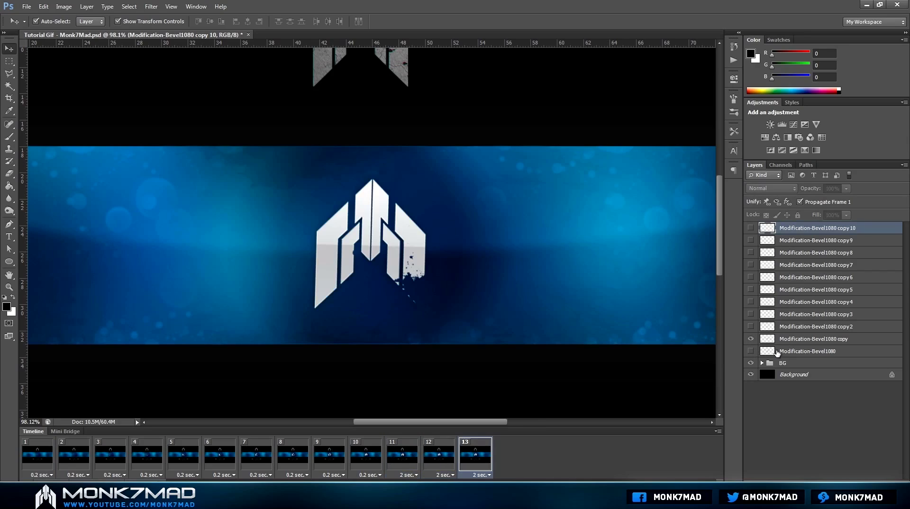
{"action": "left_click", "coordinate": [750, 338]}
{"action": "left_click", "coordinate": [199, 480]}
{"action": "left_click", "coordinate": [751, 327]}
{"action": "left_click", "coordinate": [750, 314]}
{"action": "left_click", "coordinate": [199, 479]}
{"action": "left_click", "coordinate": [751, 314]}
{"action": "left_click", "coordinate": [751, 301]}
{"action": "left_click", "coordinate": [199, 480]}
{"action": "left_click", "coordinate": [751, 301]}
{"action": "left_click", "coordinate": [751, 289]}
Add frames 17–21 showing the copy5 through copy10 layers, so the logo disappears
{"action": "left_click", "coordinate": [198, 480]}
{"action": "left_click", "coordinate": [750, 277]}
{"action": "left_click", "coordinate": [198, 479]}
{"action": "left_click", "coordinate": [751, 277]}
{"action": "left_click", "coordinate": [751, 265]}
{"action": "left_click", "coordinate": [198, 479]}
{"action": "left_click", "coordinate": [751, 265]}
{"action": "left_click", "coordinate": [751, 253]}
{"action": "left_click", "coordinate": [198, 480]}
{"action": "left_click", "coordinate": [750, 253]}
{"action": "left_click", "coordinate": [751, 240]}
{"action": "left_click", "coordinate": [198, 480]}
{"action": "left_click", "coordinate": [750, 240]}
{"action": "left_click", "coordinate": [751, 227]}
Keep frame 11 at 2 seconds and set frames 12–15 to 0.2 seconds each
{"action": "left_click", "coordinate": [344, 476]}
{"action": "left_click", "coordinate": [376, 477]}
{"action": "left_click", "coordinate": [376, 477]}
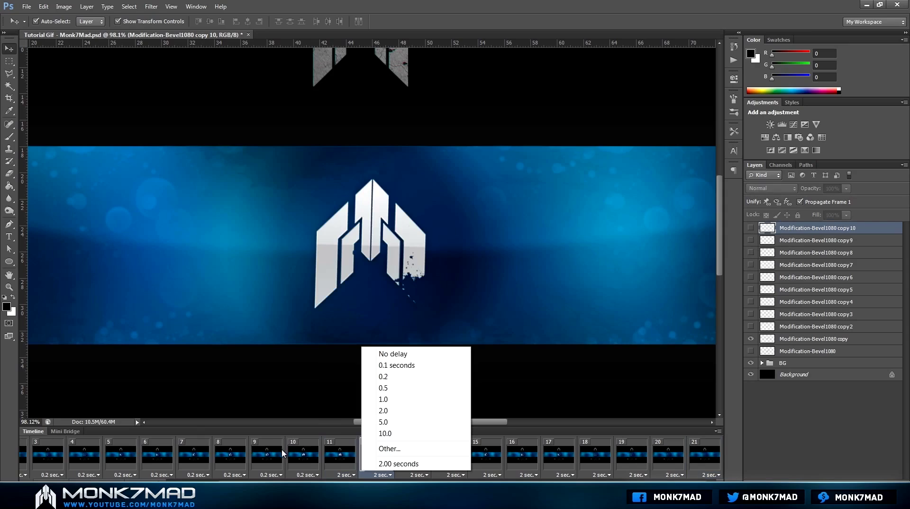
{"action": "left_click", "coordinate": [387, 377]}
{"action": "left_click", "coordinate": [417, 475]}
{"action": "left_click", "coordinate": [435, 378]}
{"action": "left_click", "coordinate": [455, 475]}
{"action": "left_click", "coordinate": [470, 379]}
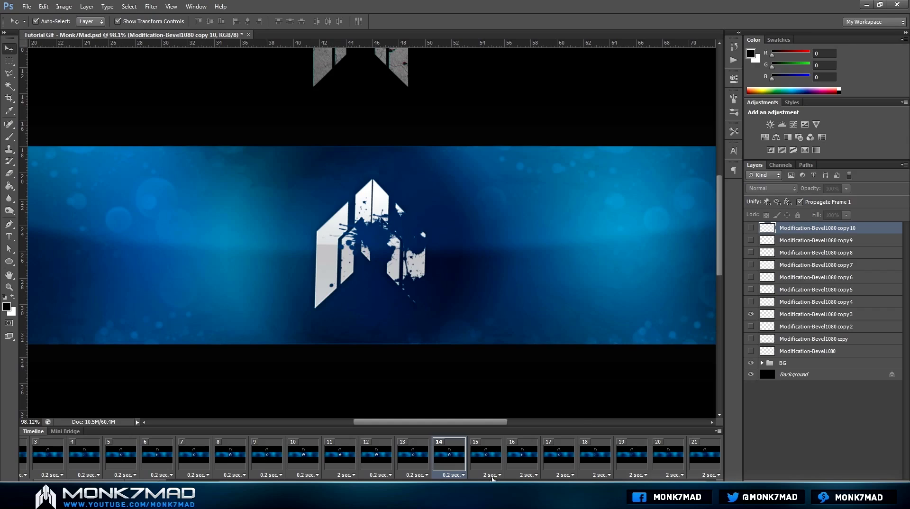
{"action": "left_click", "coordinate": [498, 475]}
{"action": "left_click", "coordinate": [508, 377]}
Set the delay of frames 16–21 to 0.2 seconds each
{"action": "left_click", "coordinate": [529, 475]}
{"action": "left_click", "coordinate": [526, 376]}
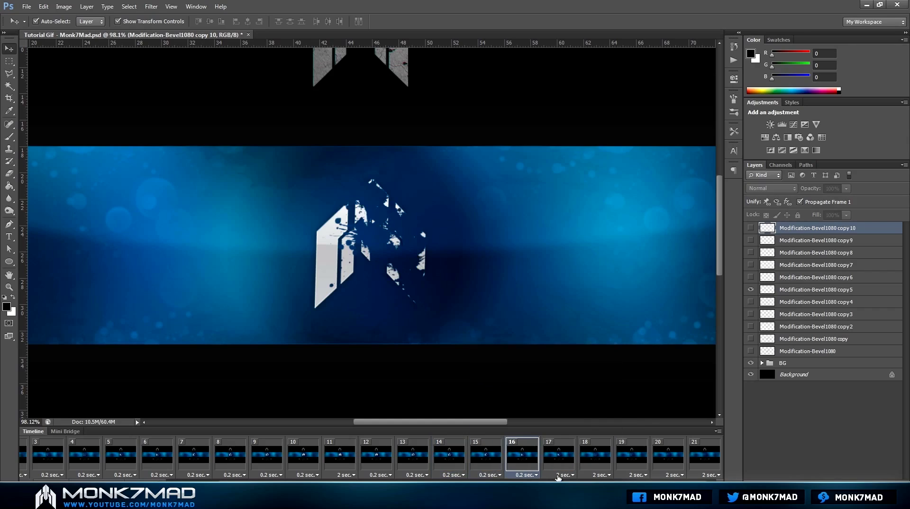
{"action": "left_click", "coordinate": [564, 475]}
{"action": "left_click", "coordinate": [566, 376]}
{"action": "left_click", "coordinate": [603, 475]}
{"action": "left_click", "coordinate": [603, 377]}
{"action": "left_click", "coordinate": [622, 475]}
{"action": "left_click", "coordinate": [633, 377]}
{"action": "left_click", "coordinate": [673, 475]}
{"action": "left_click", "coordinate": [673, 376]}
{"action": "left_click", "coordinate": [709, 475]}
{"action": "left_click", "coordinate": [710, 377]}
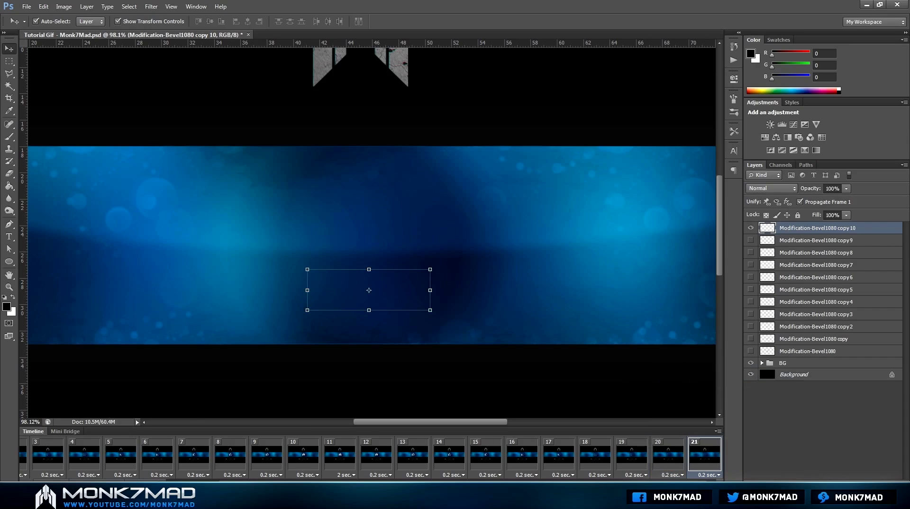
{"action": "key", "text": "space"}
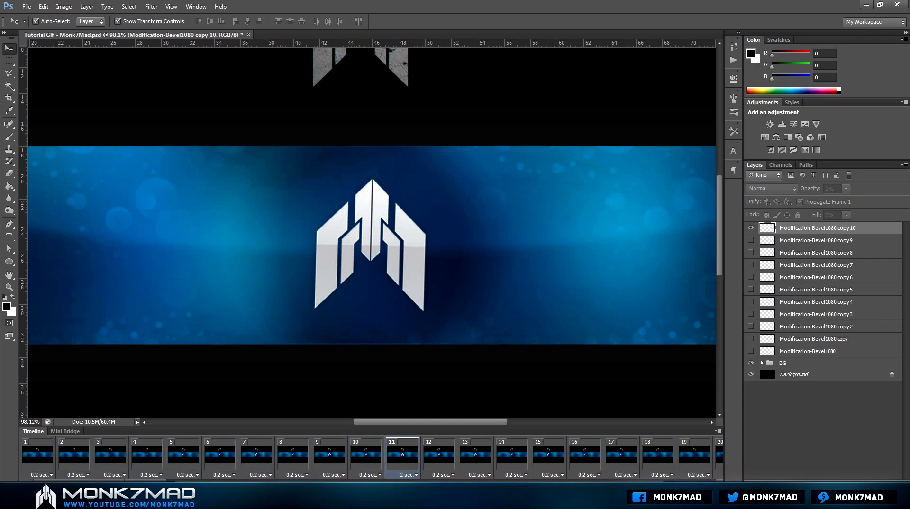
{"action": "scroll", "coordinate": [385, 303], "scroll_direction": "down", "scroll_amount": 5}
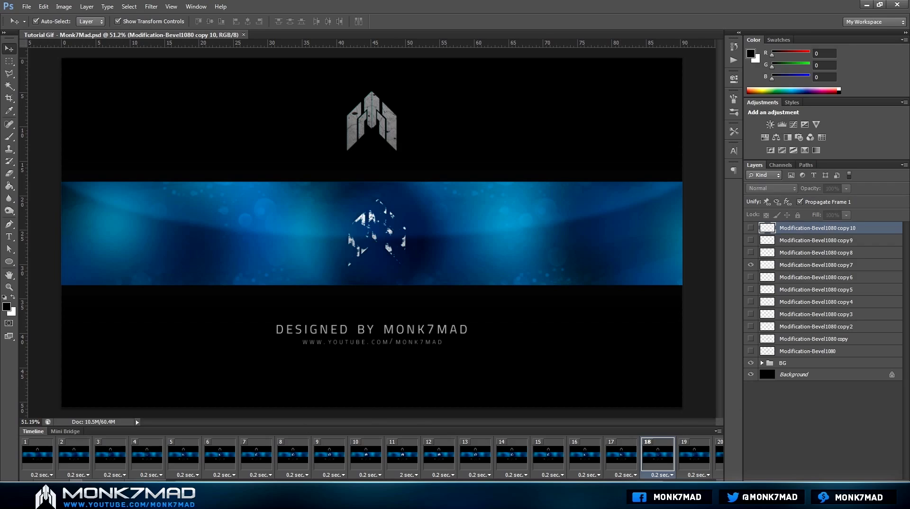
Stop playback on frame 1, deselect the layer, and save the banner with Ctrl+S
{"action": "left_click", "coordinate": [75, 482]}
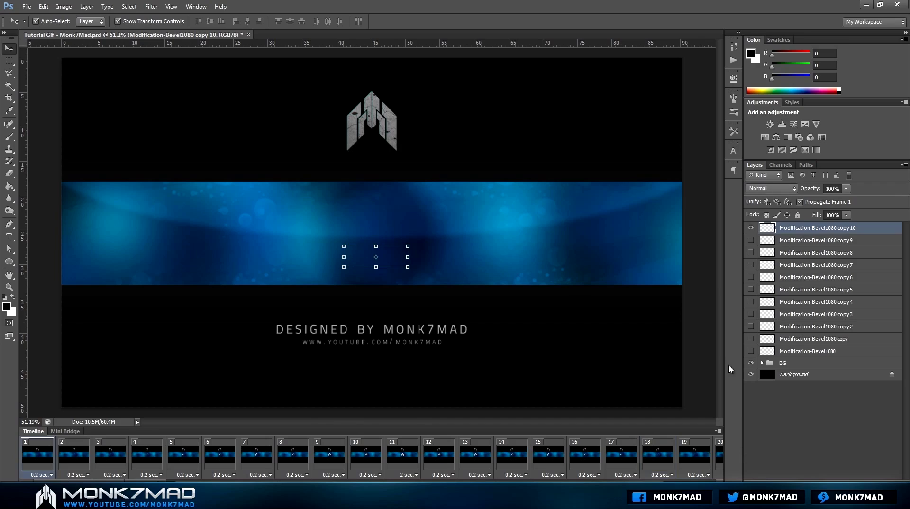
{"action": "left_click", "coordinate": [714, 353]}
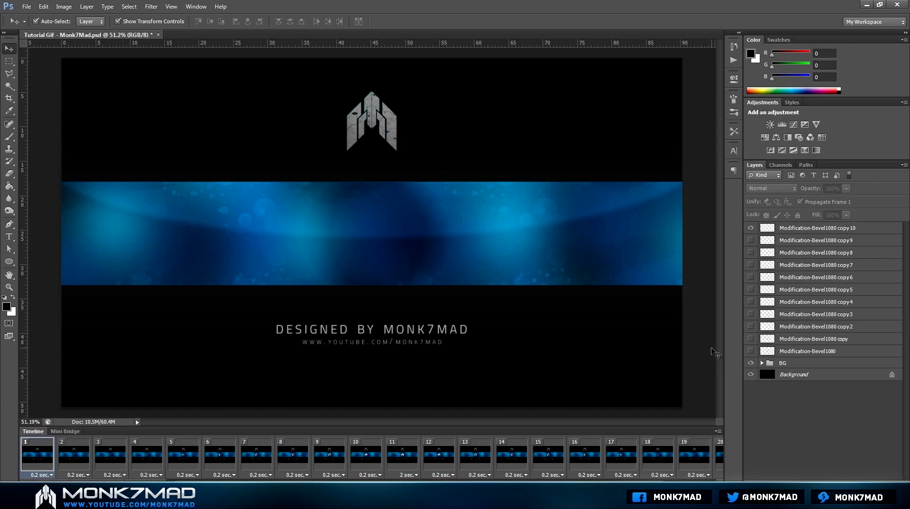
{"action": "key", "text": "ctrl+s"}
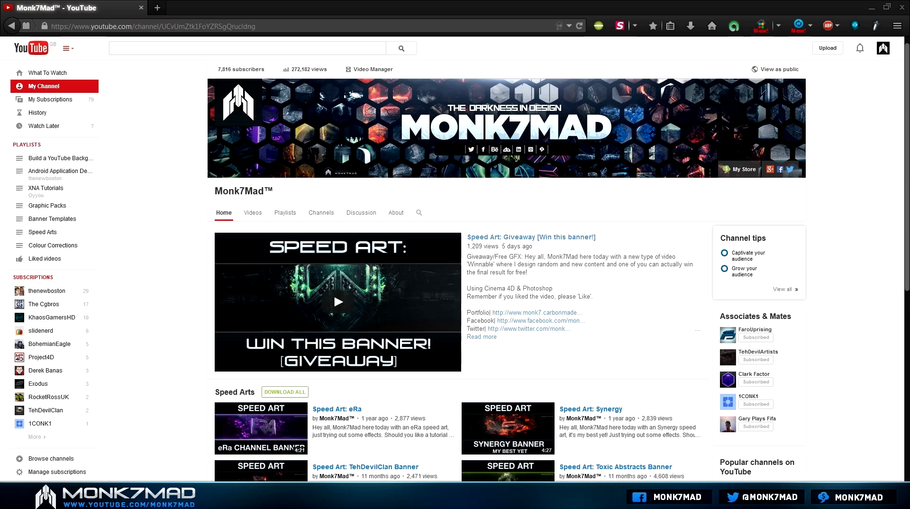
{"action": "left_click", "coordinate": [94, 497]}
{"action": "left_click", "coordinate": [121, 498]}
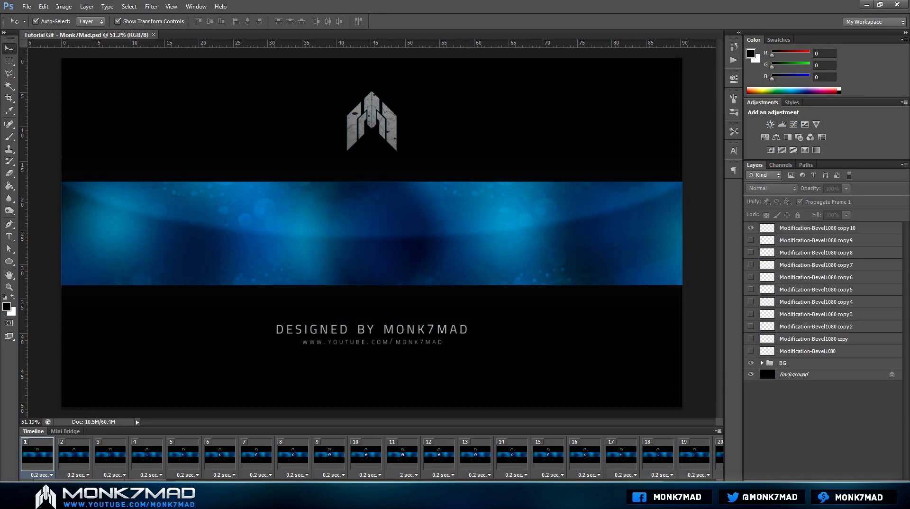